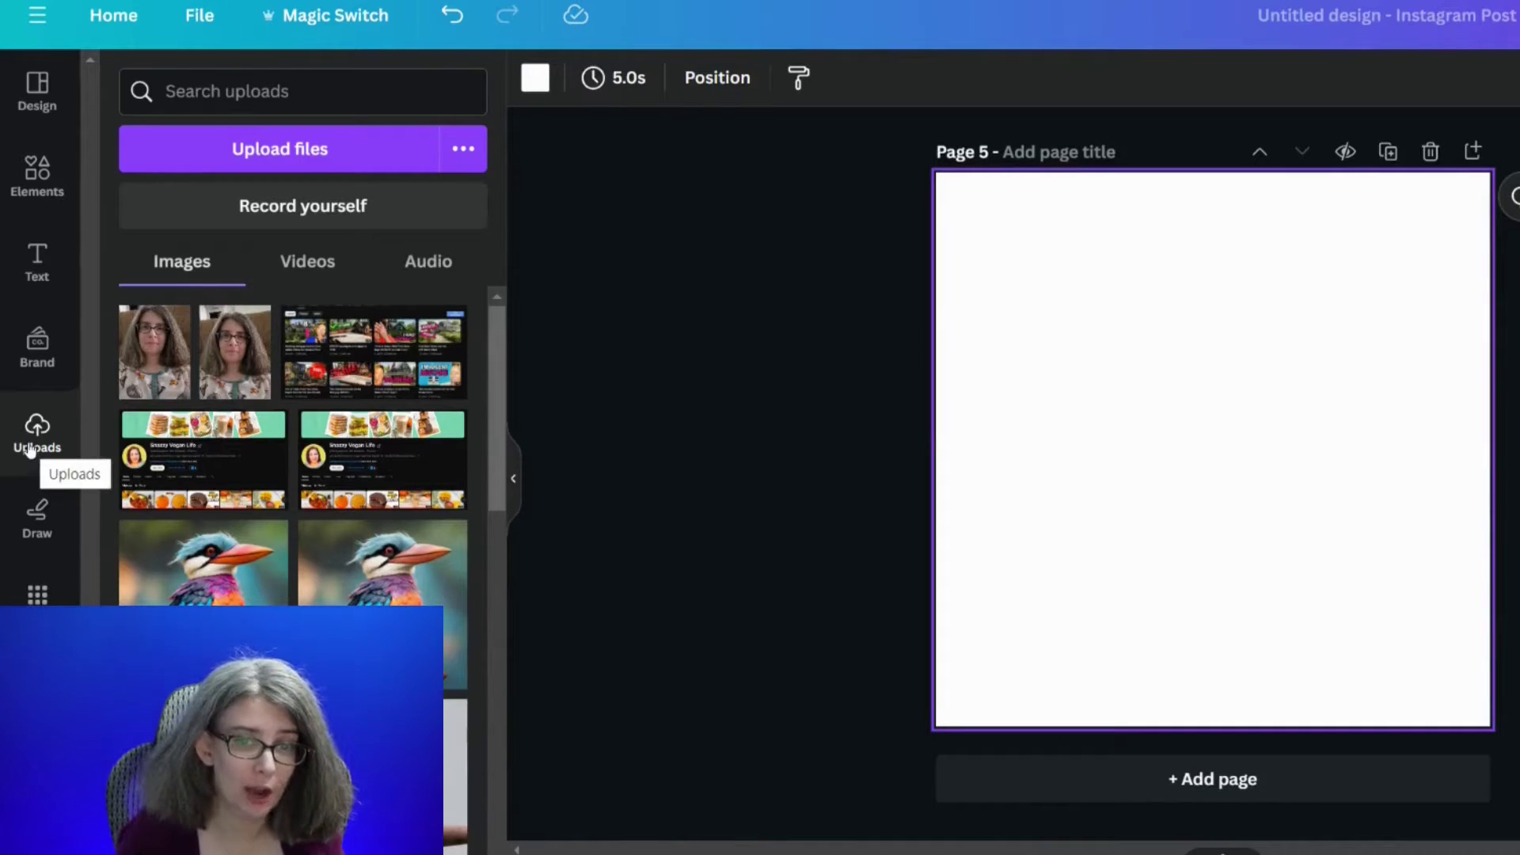
Step: Add the uploaded Canvassador sketch video from the Videos uploads onto the Instagram post page
{"action": "left_click", "coordinate": [297, 272]}
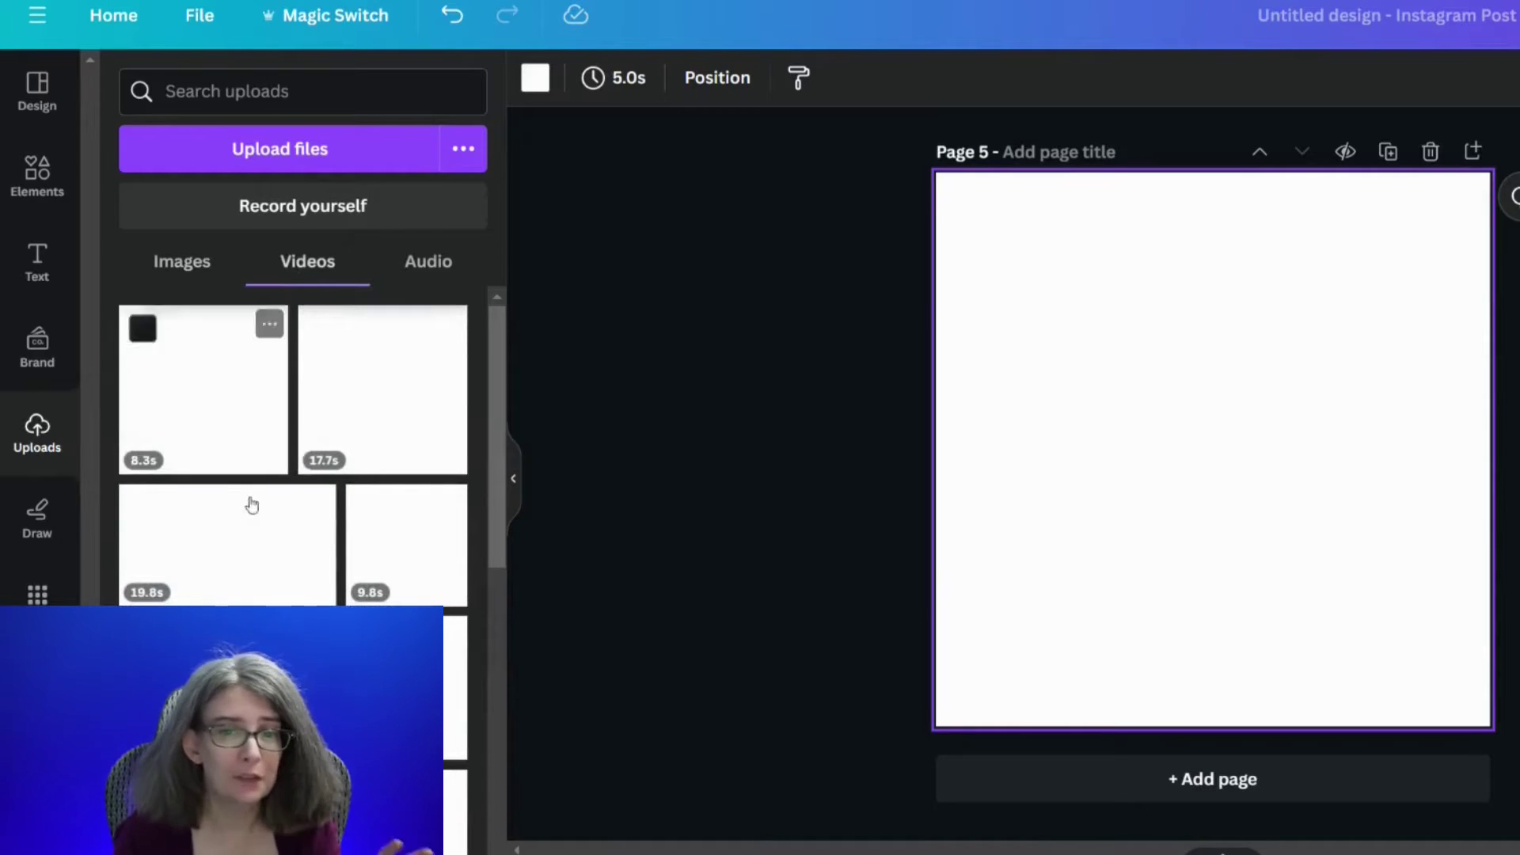
{"action": "mouse_move", "coordinate": [202, 390]}
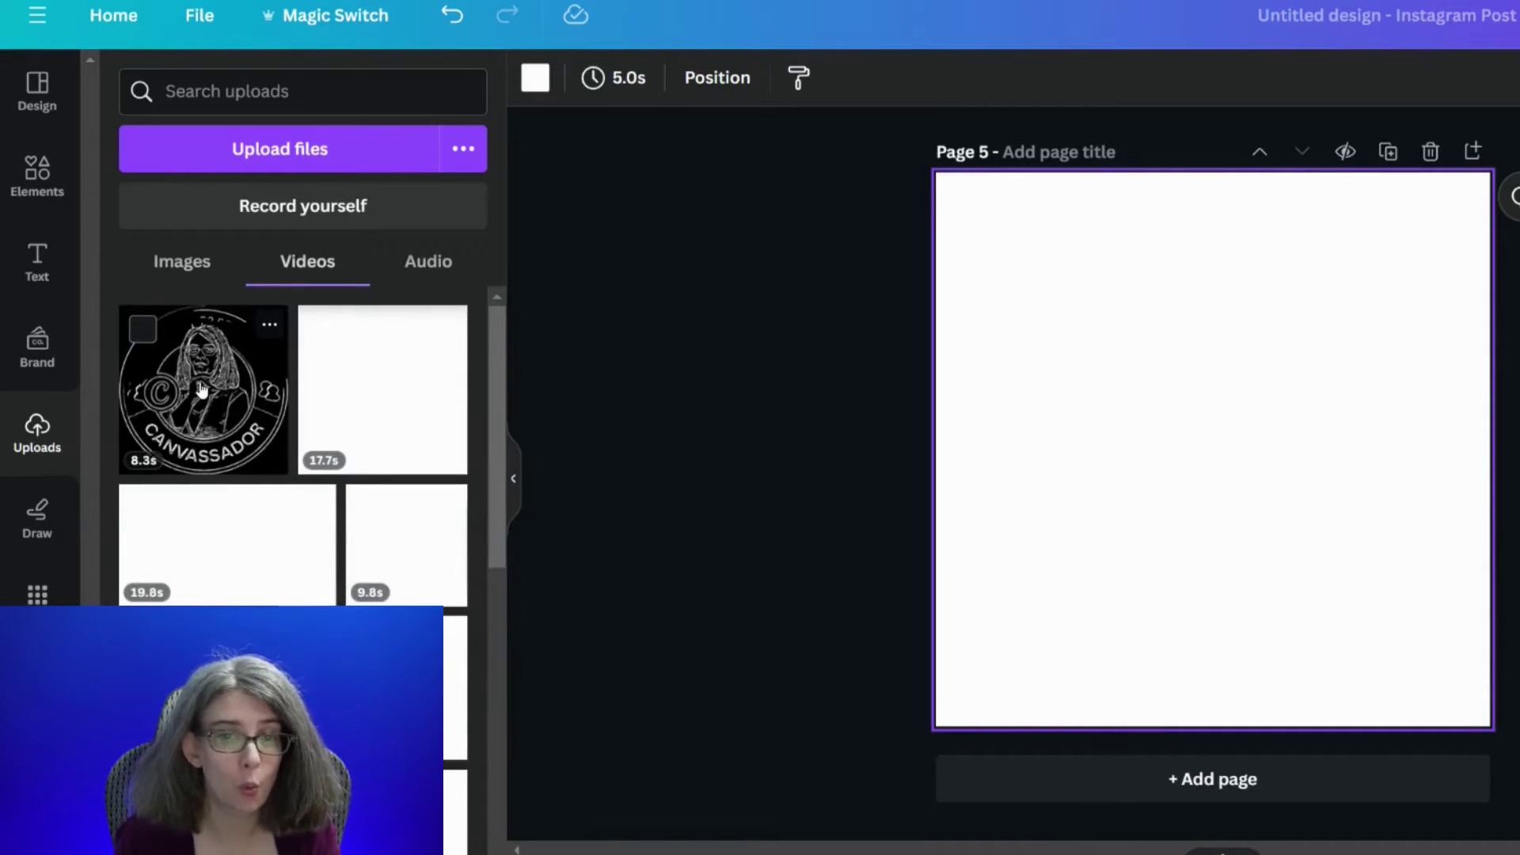
{"action": "left_click", "coordinate": [270, 325]}
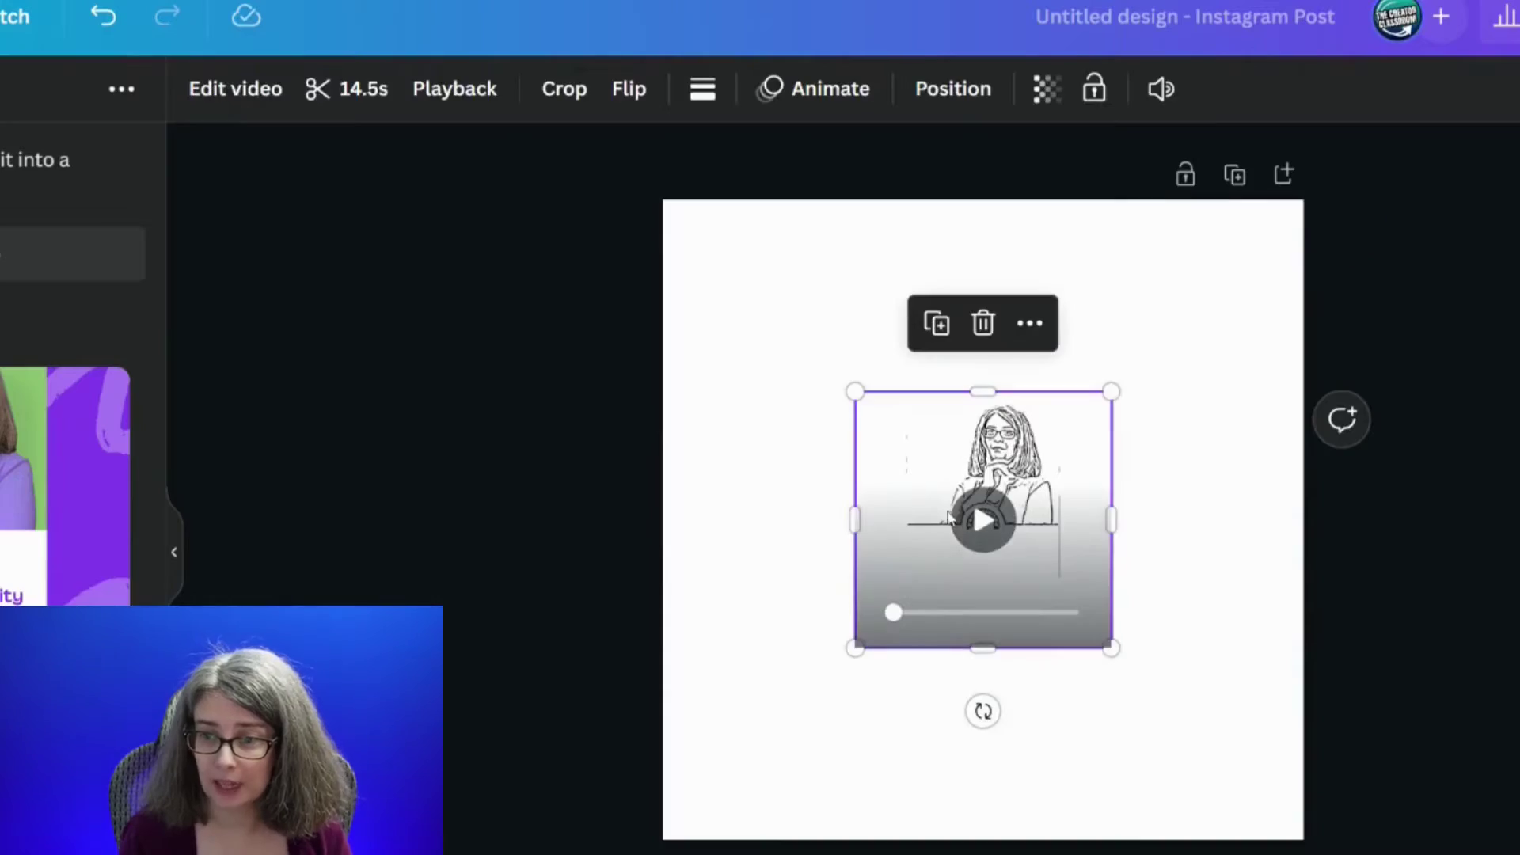
Step: Stretch the sketch video from the top-left corner to fill the page, then play its drawing animation
{"action": "left_click_drag", "start_coordinate": [861, 388], "coordinate": [730, 300]}
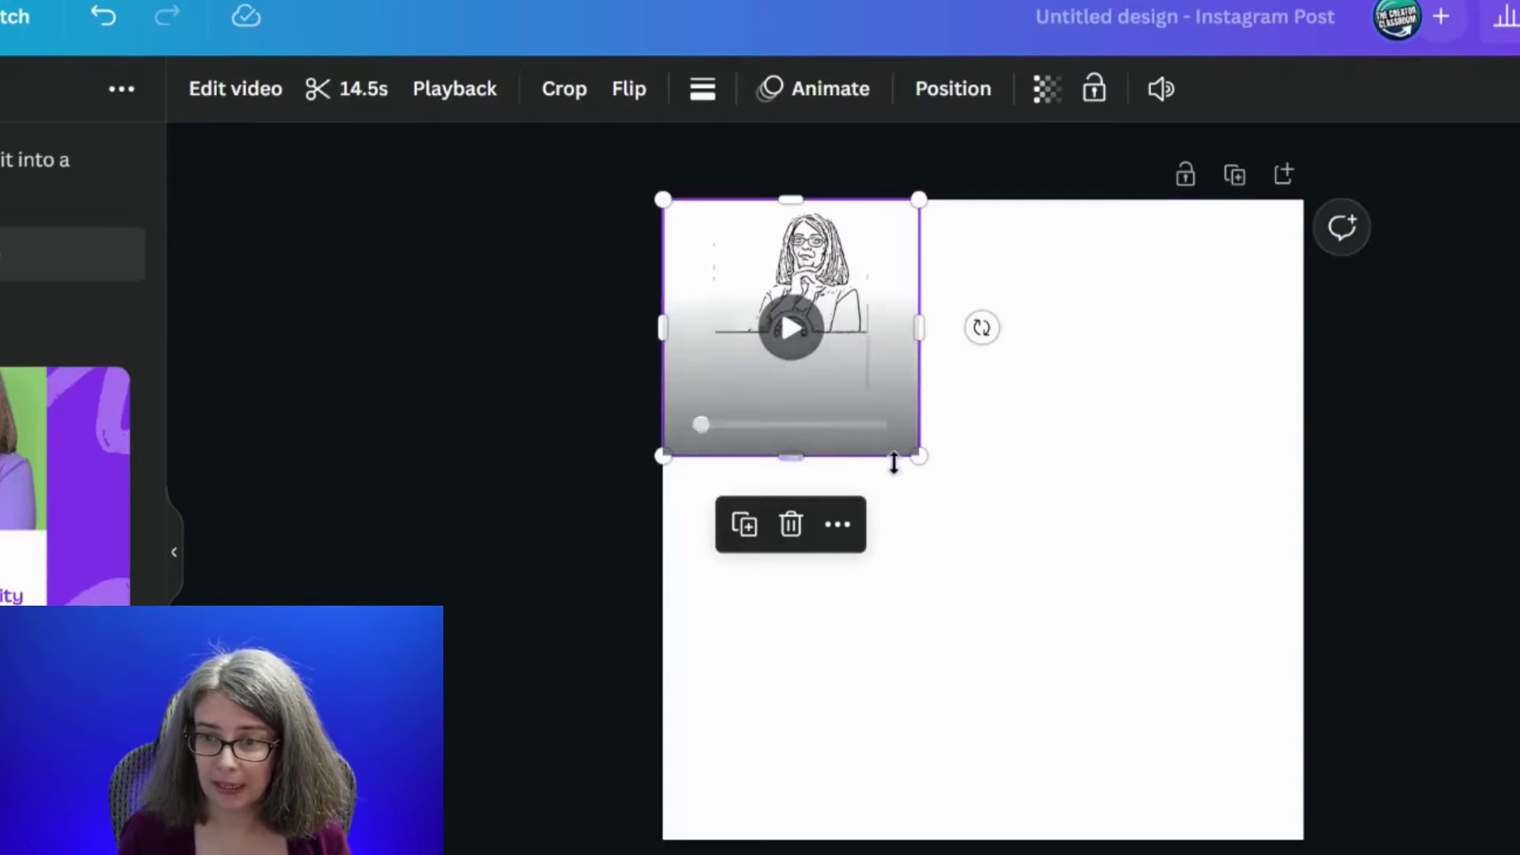
{"action": "left_click_drag", "start_coordinate": [913, 453], "coordinate": [1287, 847]}
{"action": "mouse_move", "coordinate": [986, 523]}
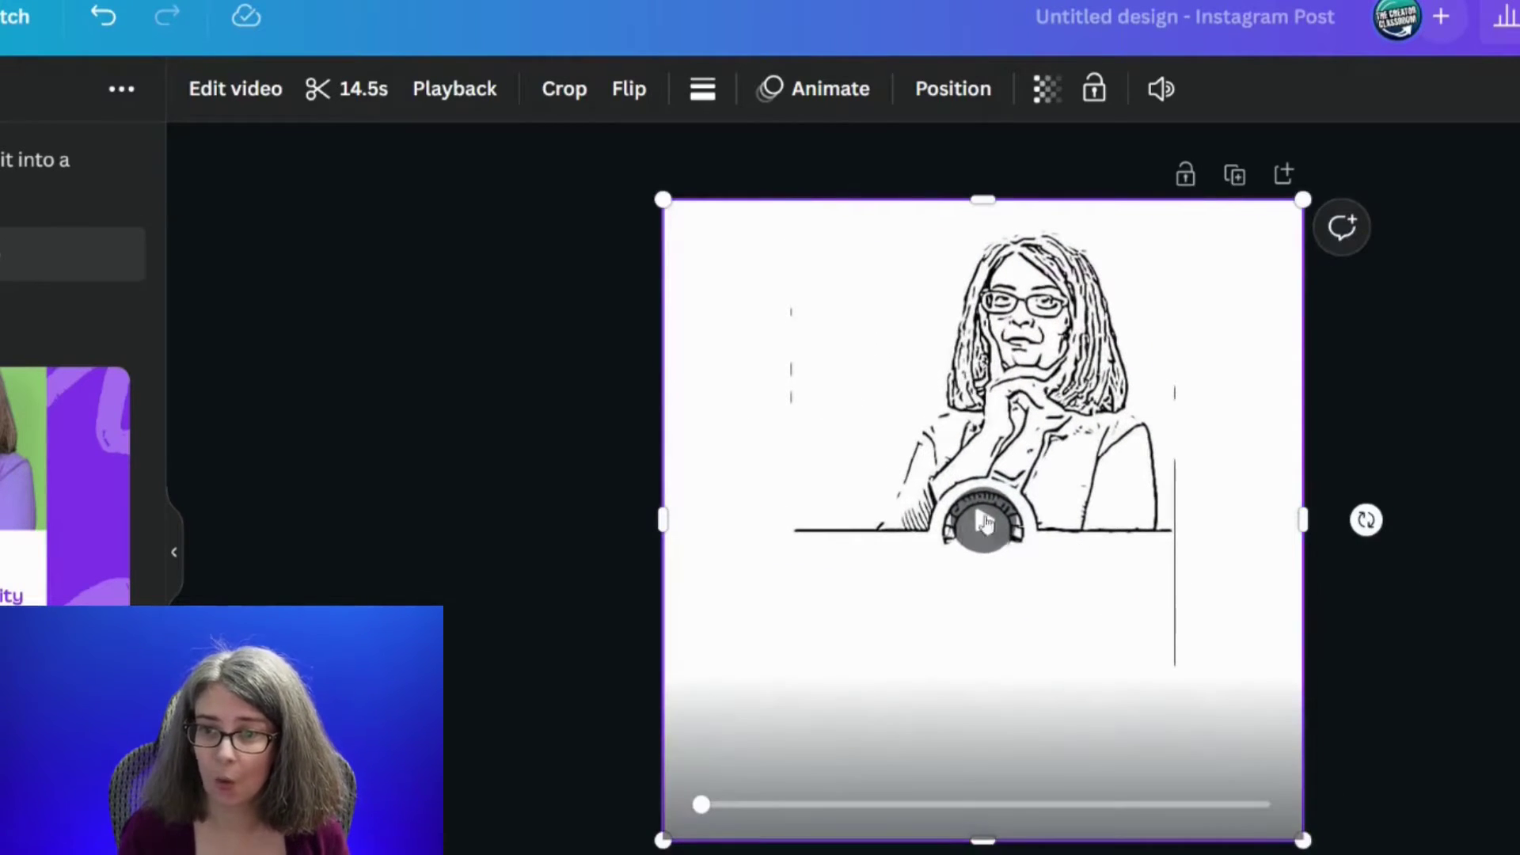
{"action": "left_click", "coordinate": [975, 524]}
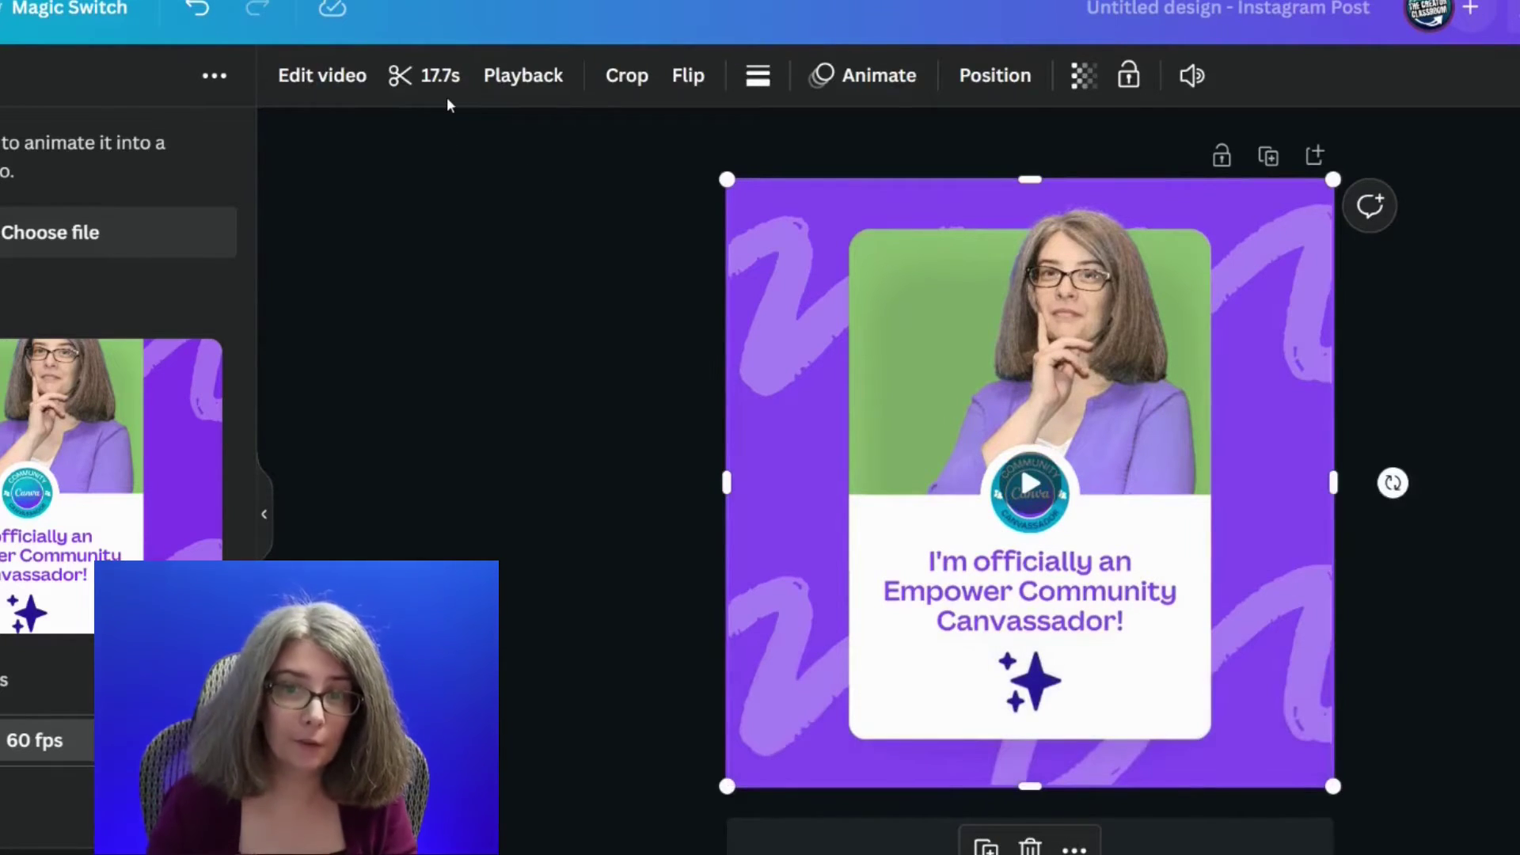
Step: Set SpeedPaint's Color fill duration to 15s, after briefly choosing 3s
{"action": "scroll", "coordinate": [16, 495], "scroll_direction": "down", "scroll_amount": 5}
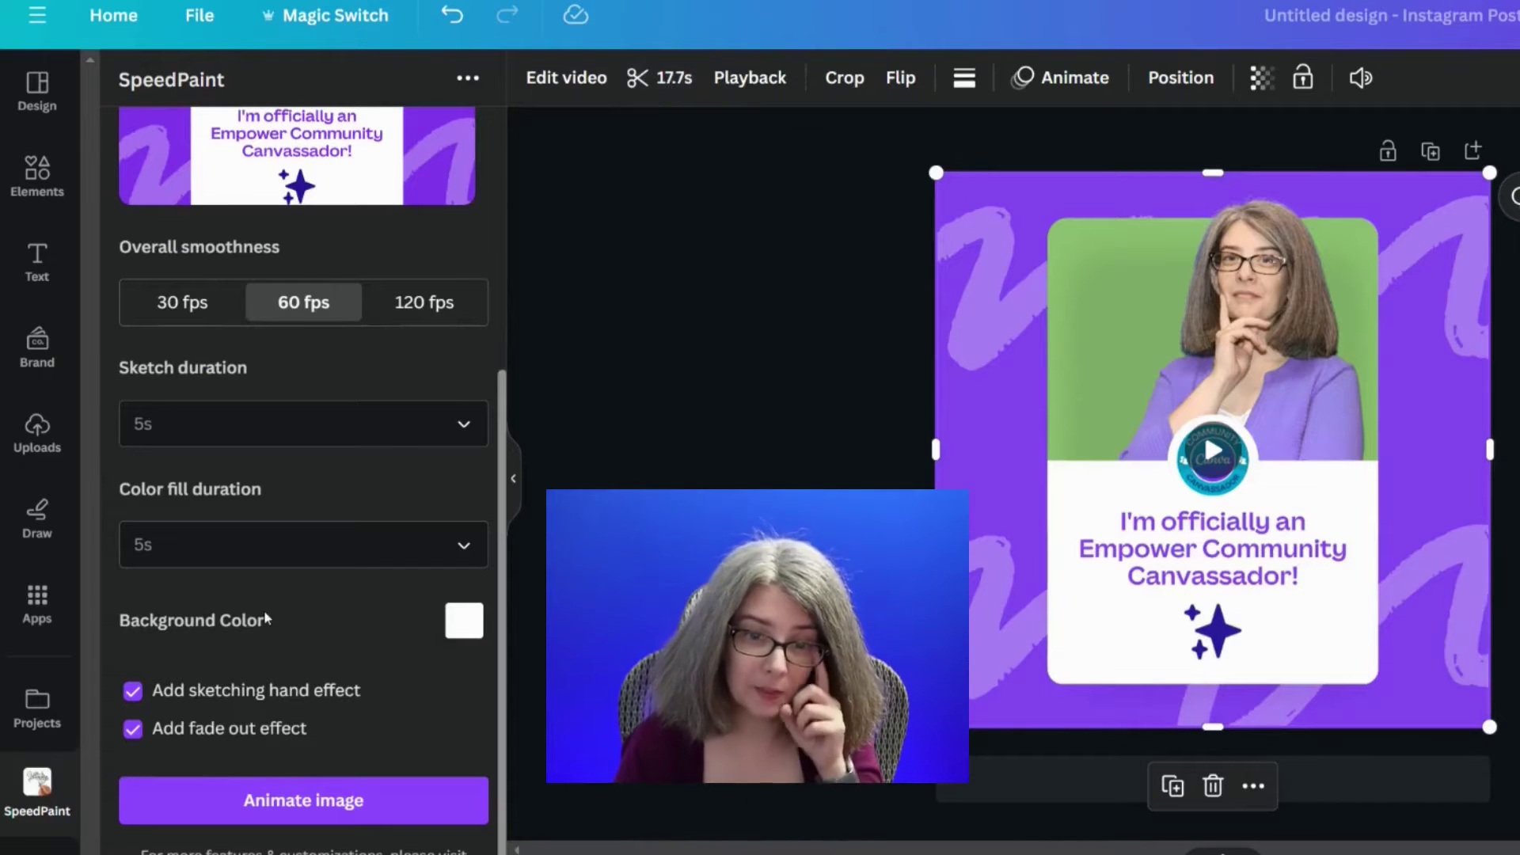
{"action": "scroll", "coordinate": [332, 403], "scroll_direction": "up", "scroll_amount": 2}
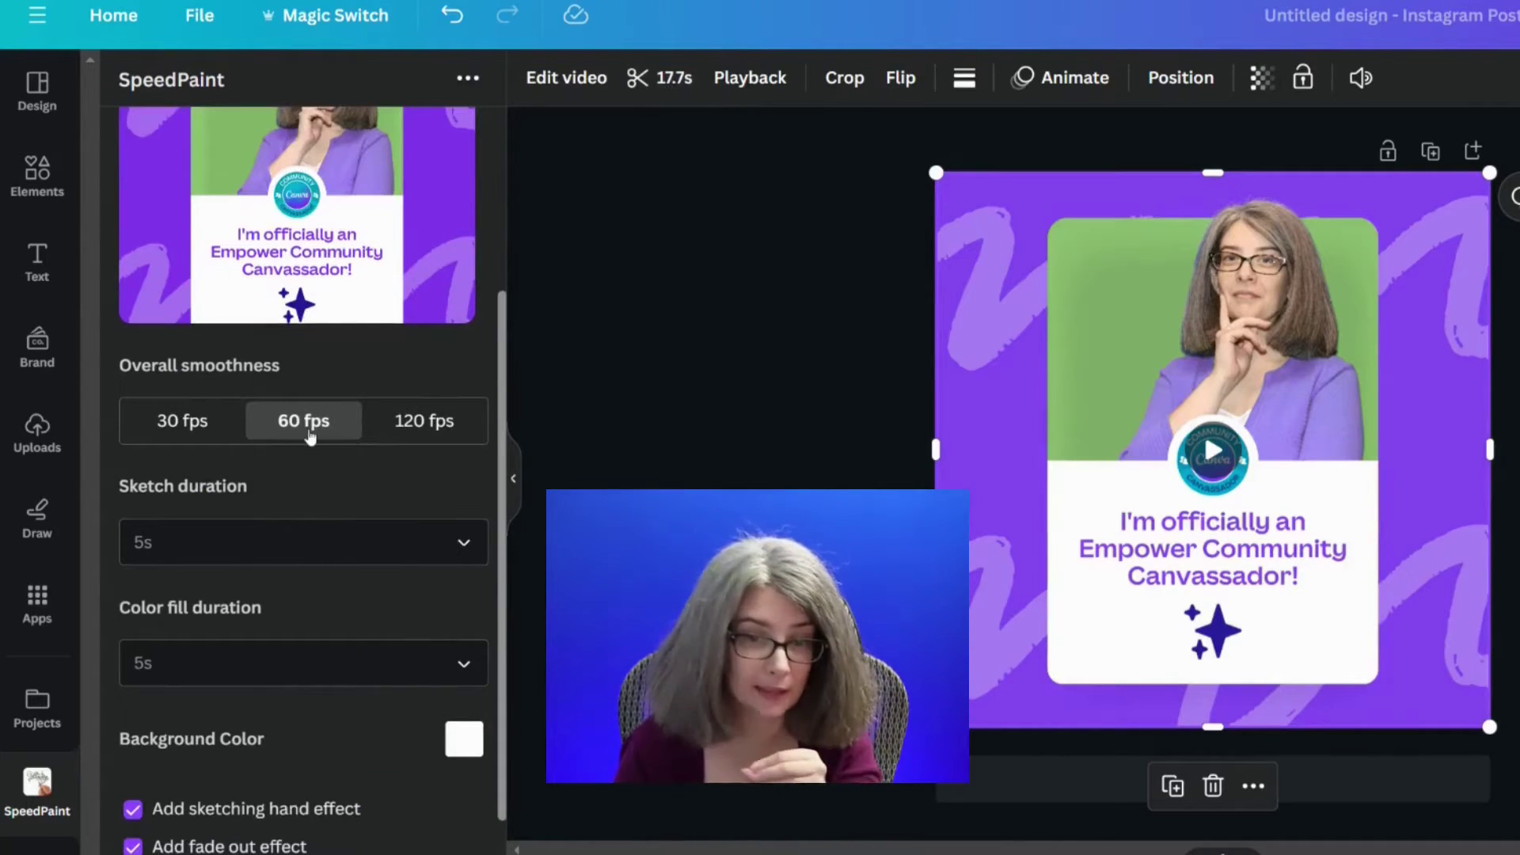
{"action": "scroll", "coordinate": [260, 727], "scroll_direction": "down", "scroll_amount": 2}
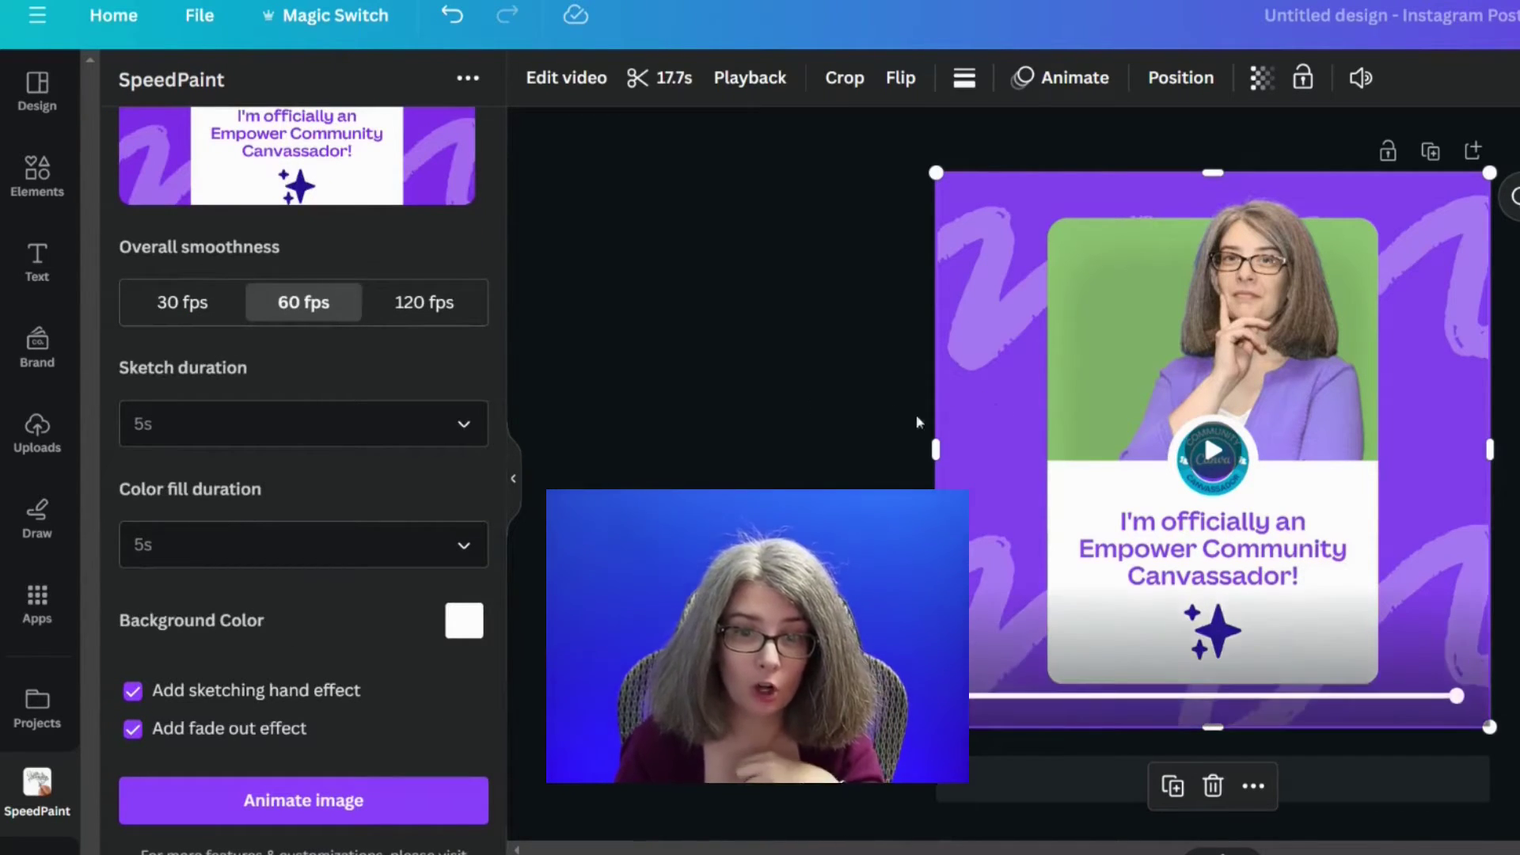
{"action": "left_click", "coordinate": [304, 552]}
{"action": "left_click", "coordinate": [173, 669]}
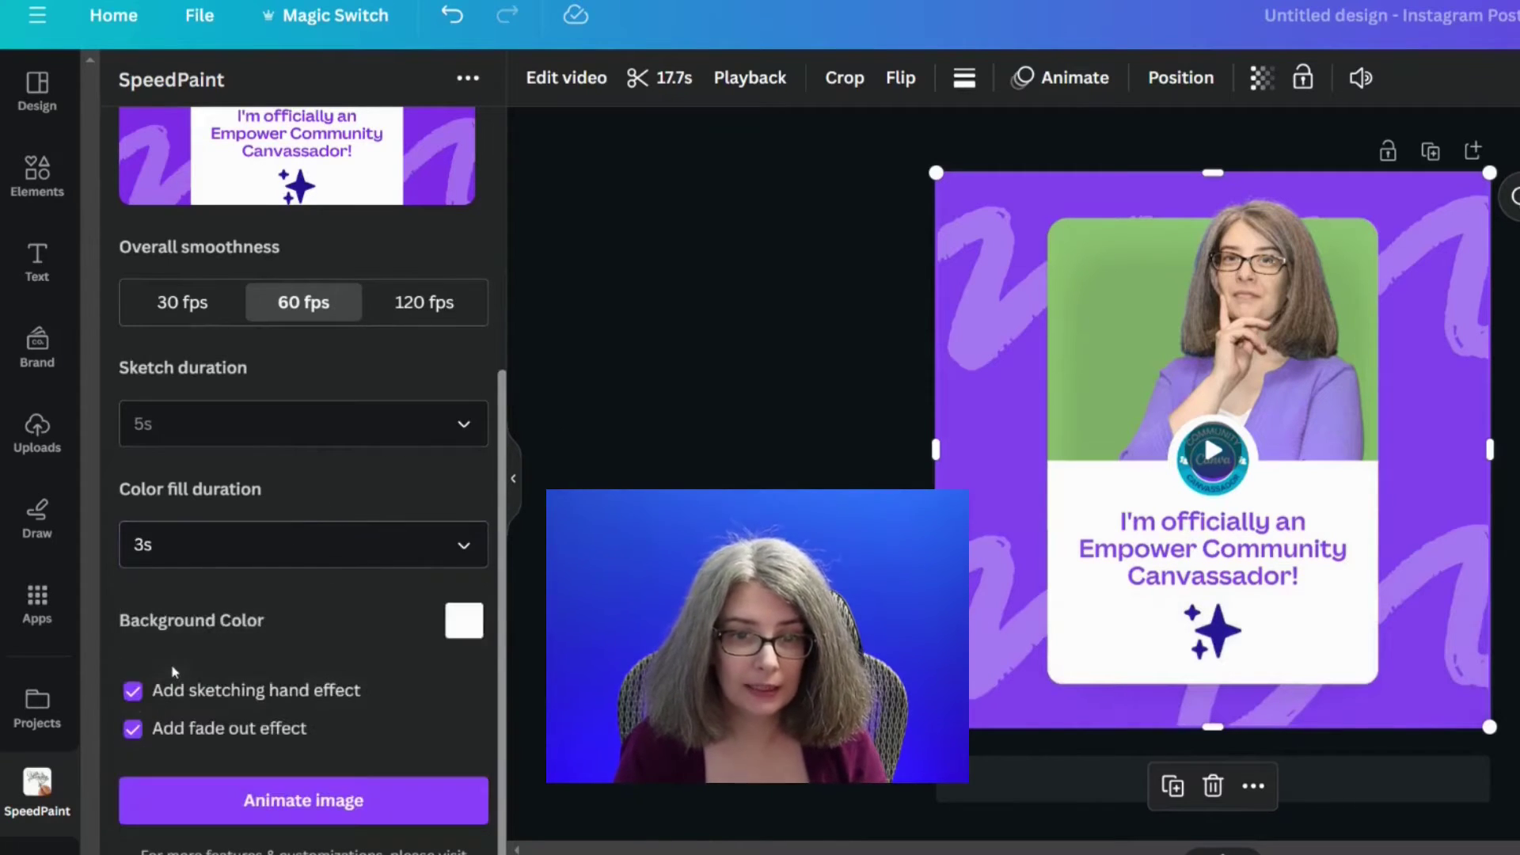
{"action": "left_click", "coordinate": [331, 560]}
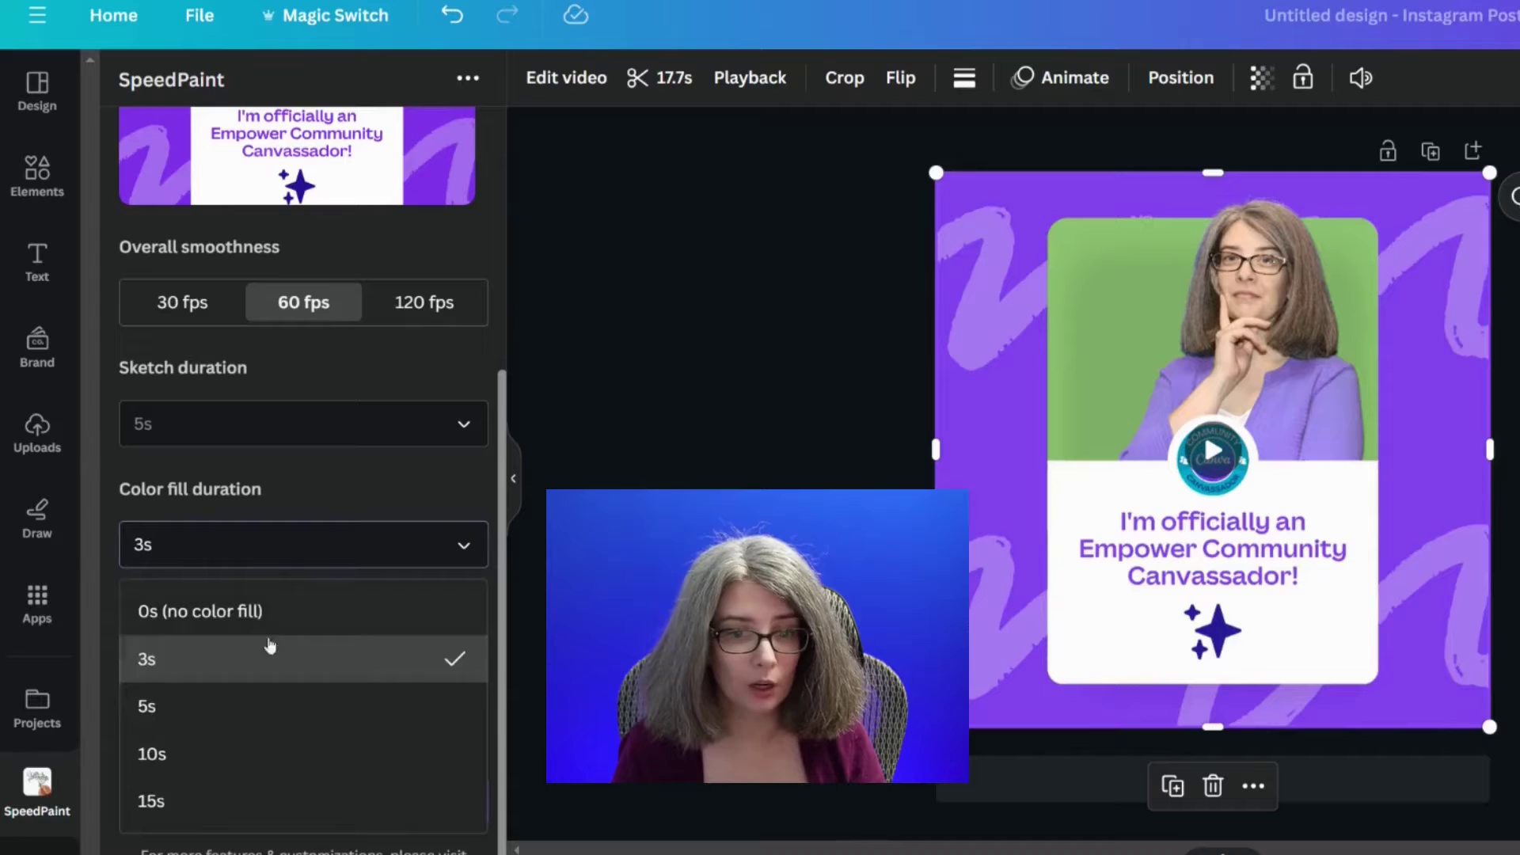
{"action": "left_click", "coordinate": [190, 801]}
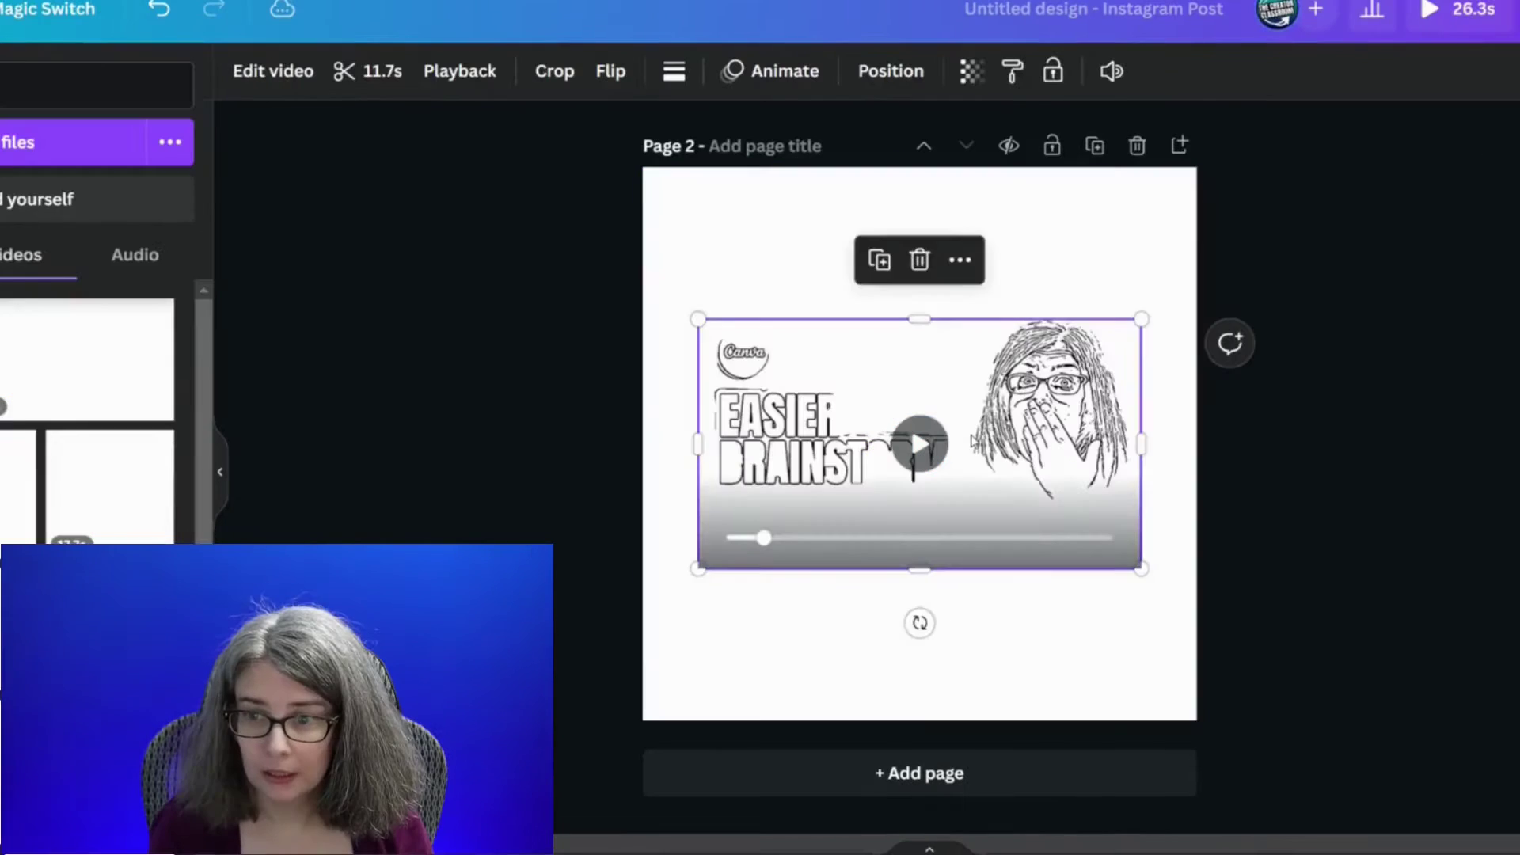
Step: Move the brainstorm sketch video to the left edge and enlarge it to span Page 2's width
{"action": "left_click_drag", "start_coordinate": [910, 421], "coordinate": [854, 387]}
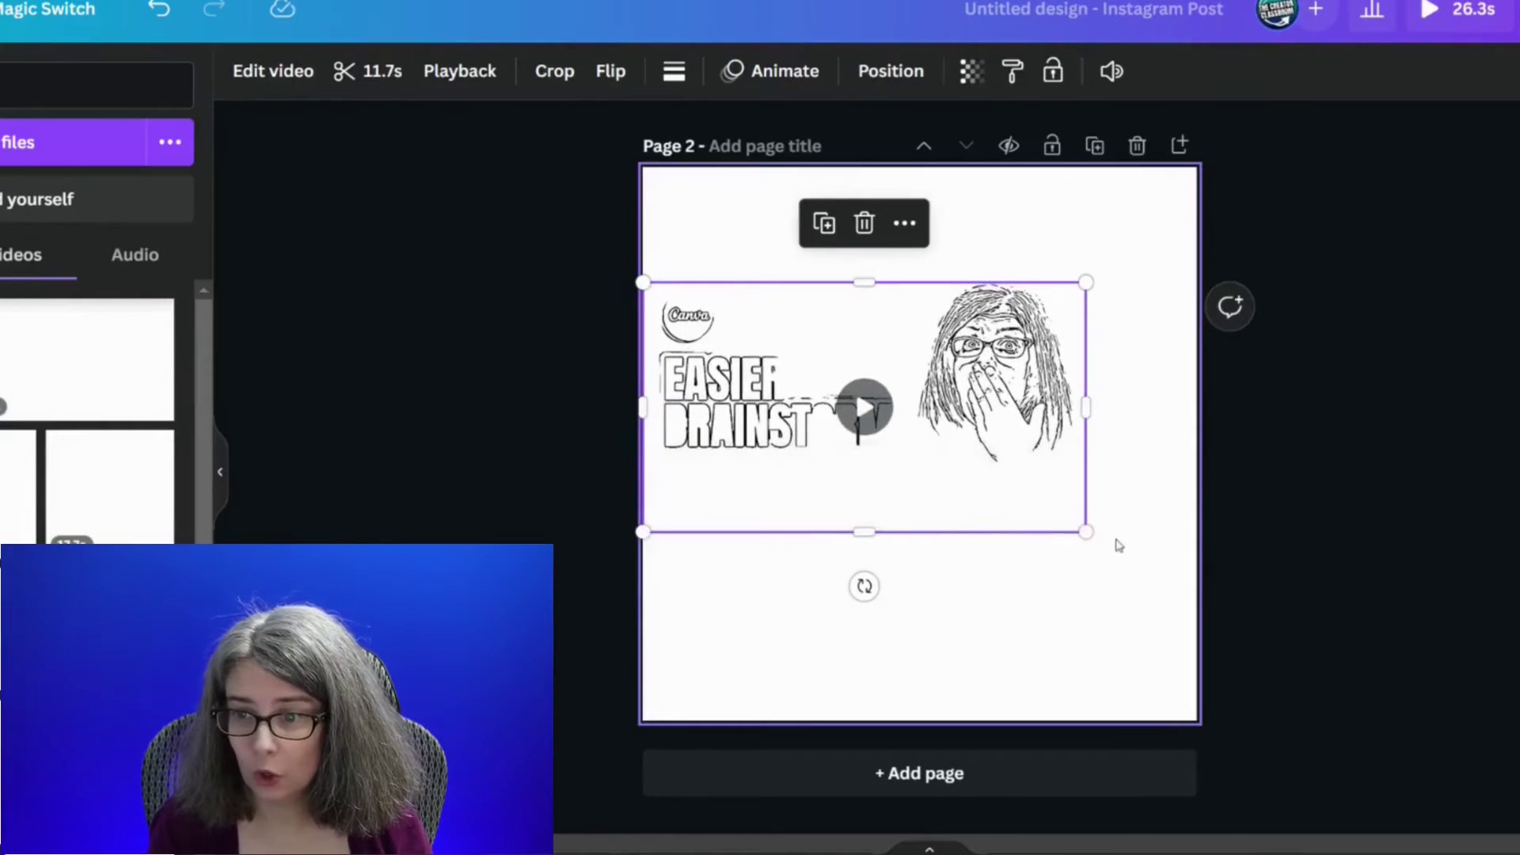
{"action": "left_click_drag", "start_coordinate": [1088, 532], "coordinate": [1195, 594]}
{"action": "left_click", "coordinate": [906, 513]}
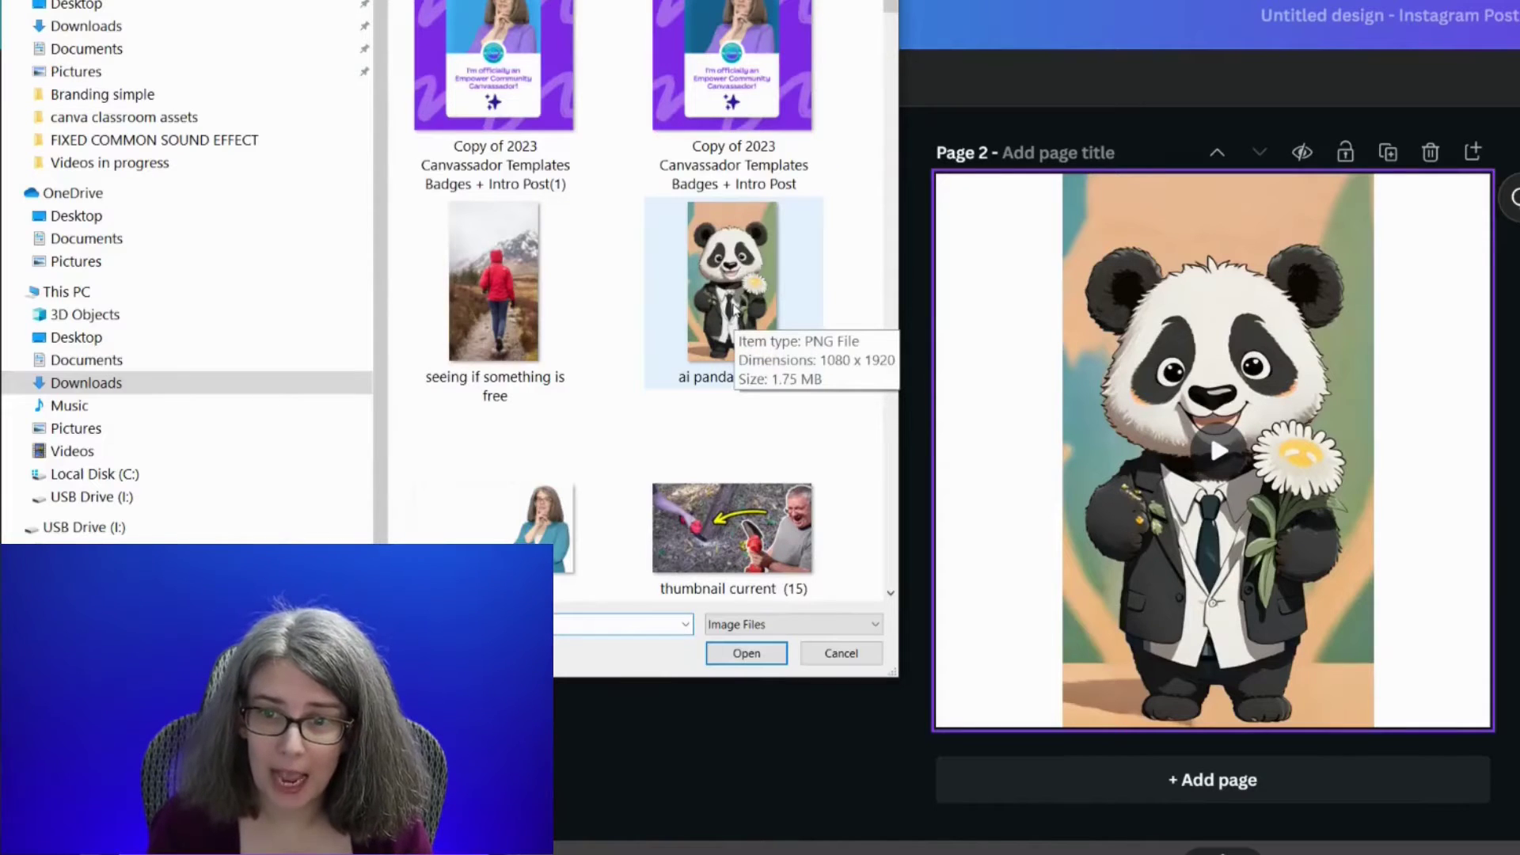
Step: Load the ai panda drawing into SpeedPaint and play the panda sketch video on page 2
{"action": "left_click", "coordinate": [729, 308]}
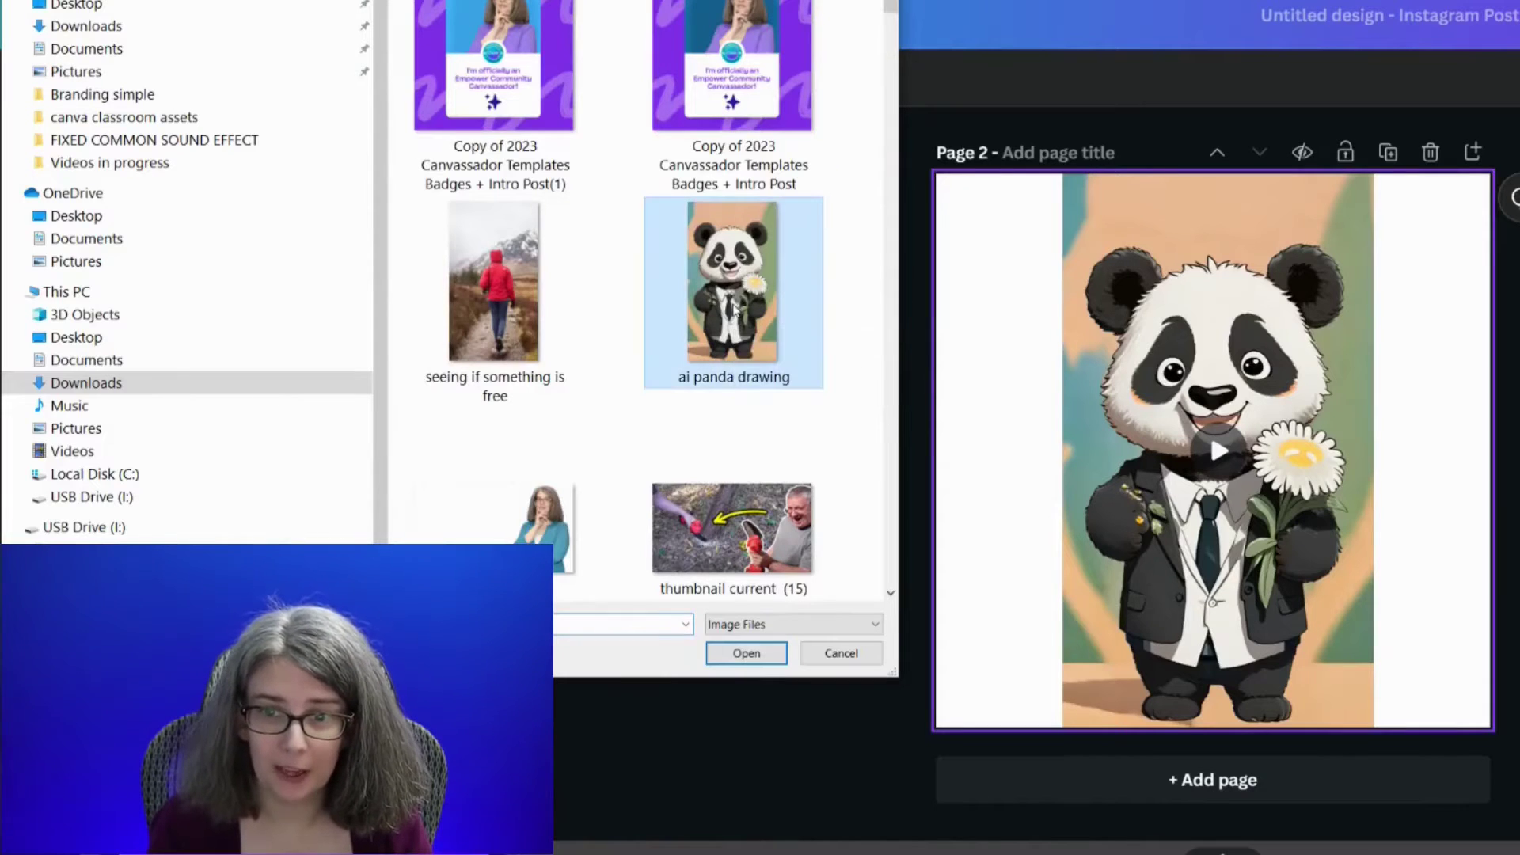
{"action": "left_click", "coordinate": [747, 655]}
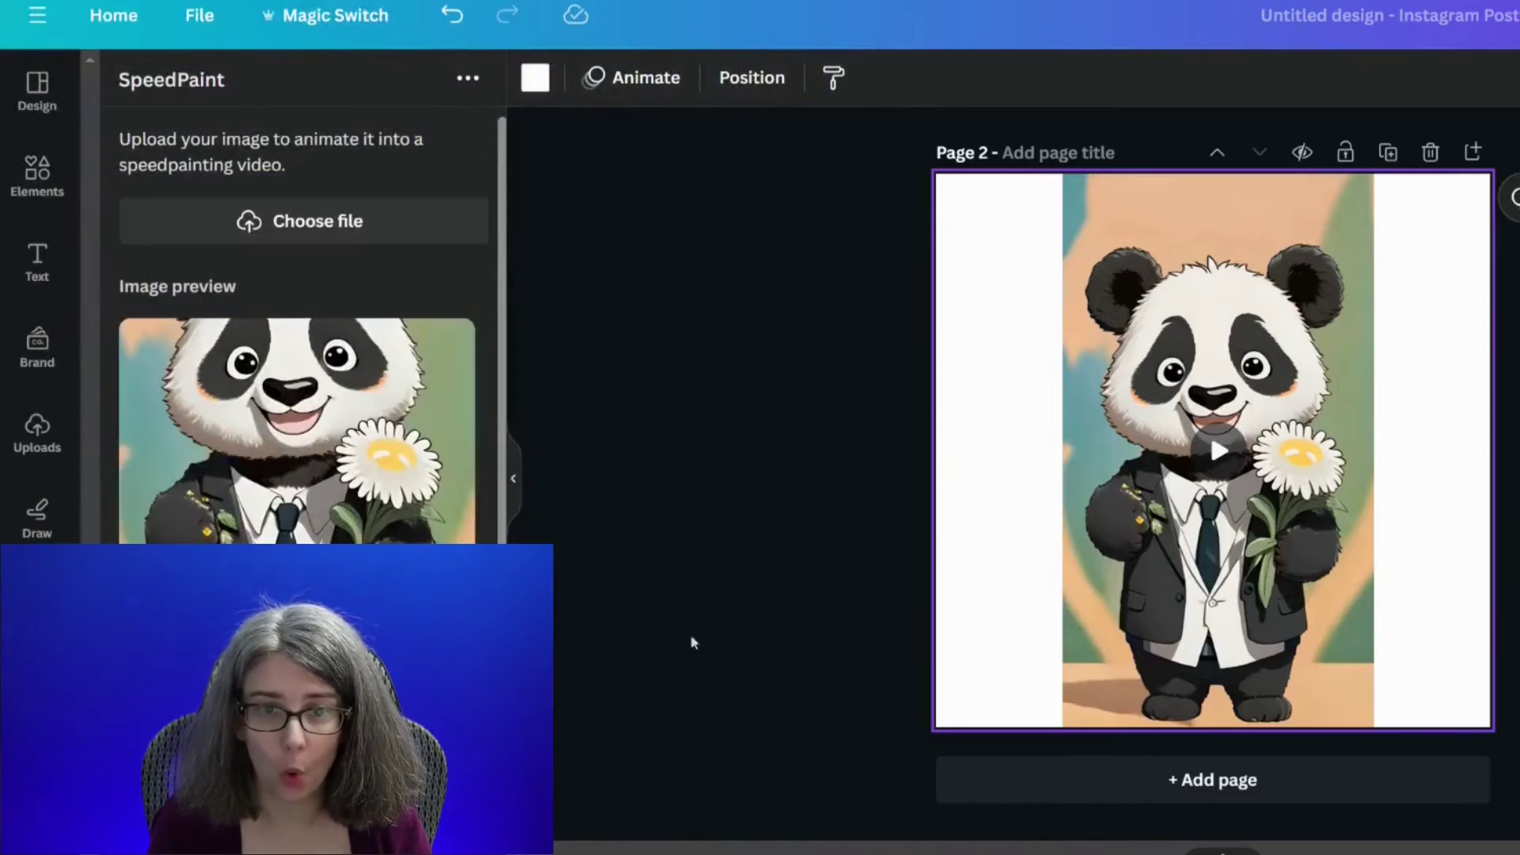
{"action": "scroll", "coordinate": [362, 537], "scroll_direction": "down", "scroll_amount": 4}
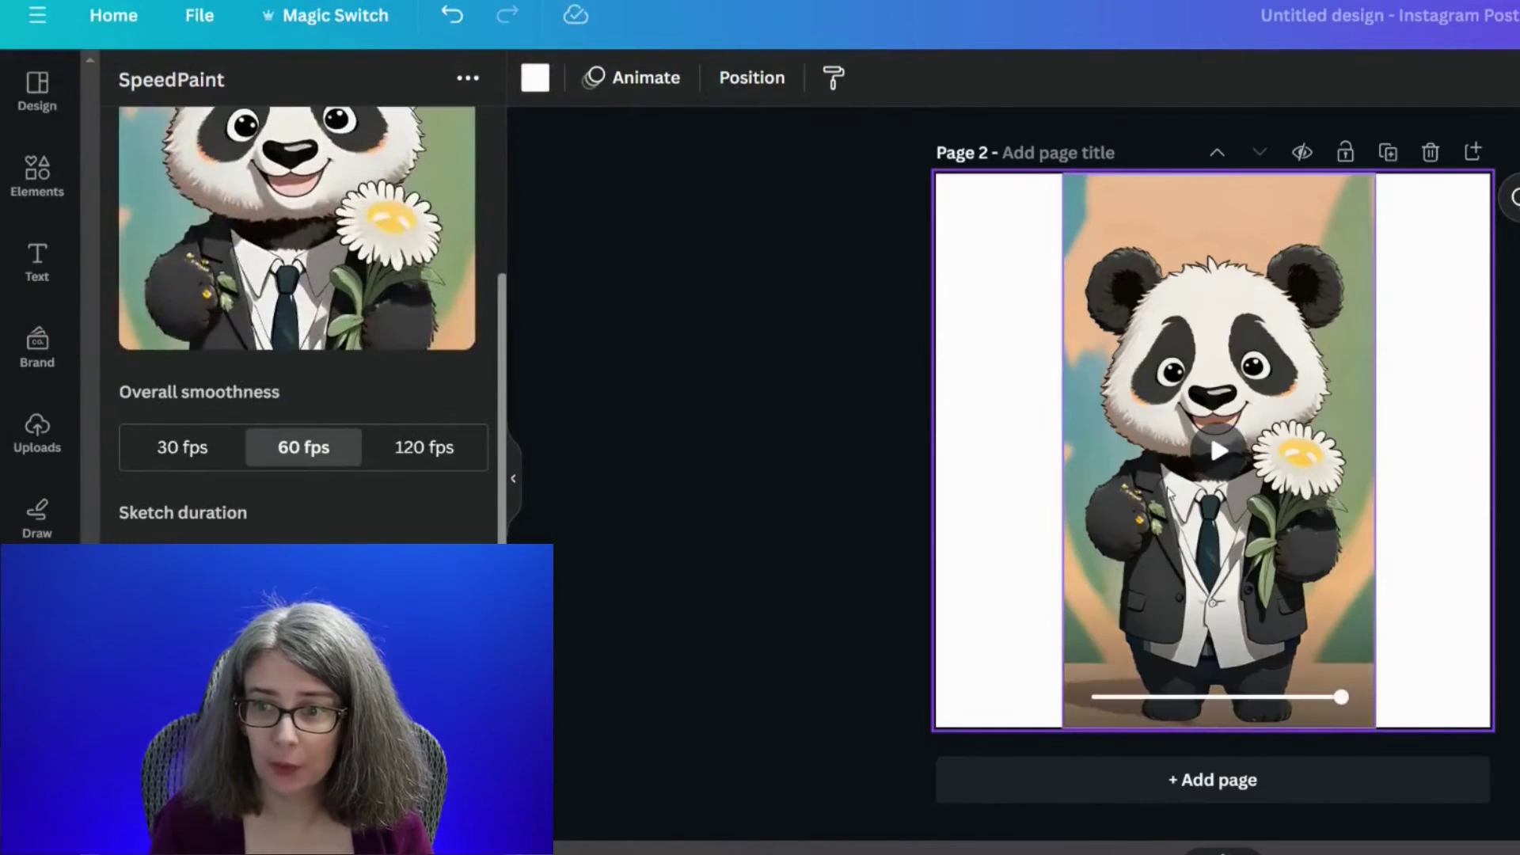
{"action": "left_click", "coordinate": [1172, 491]}
{"action": "left_click", "coordinate": [1218, 453]}
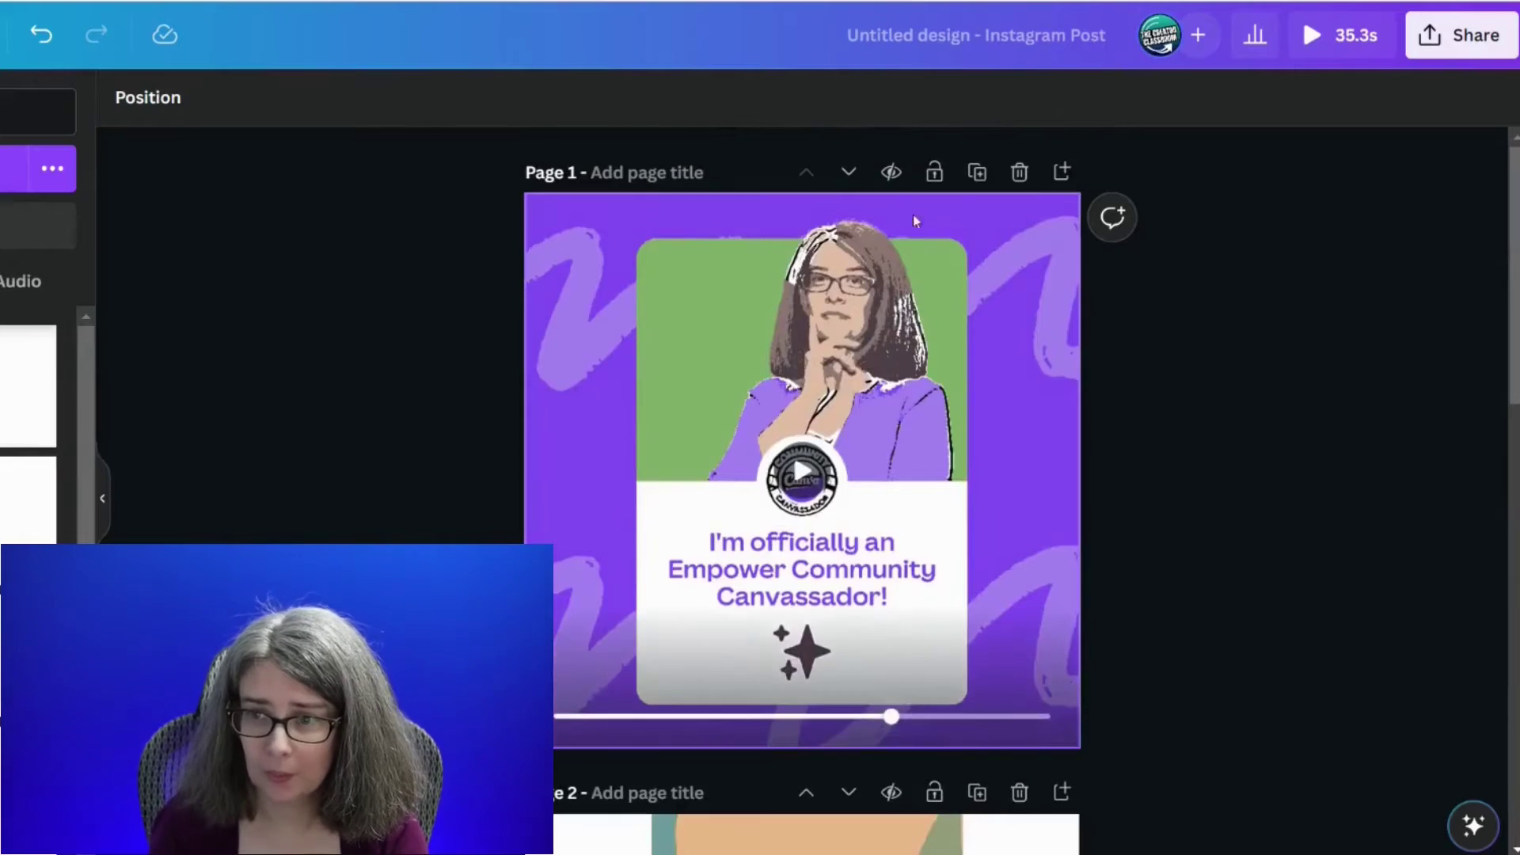
Step: Delete the Canvassador and panda pages, then download the remaining outline drawing as a GIF
{"action": "left_click", "coordinate": [1021, 171]}
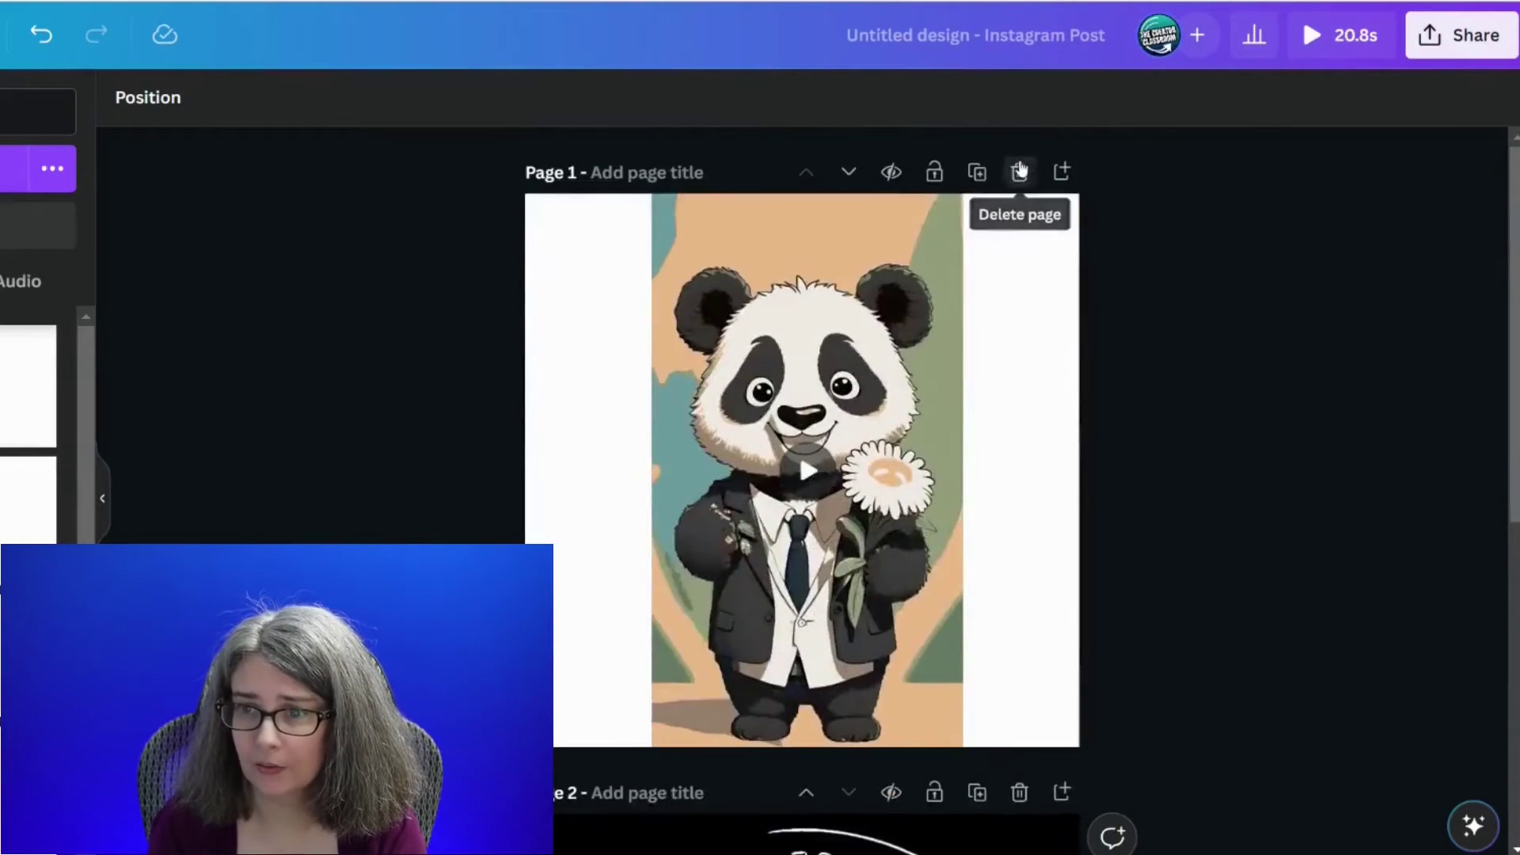
{"action": "left_click", "coordinate": [1022, 171]}
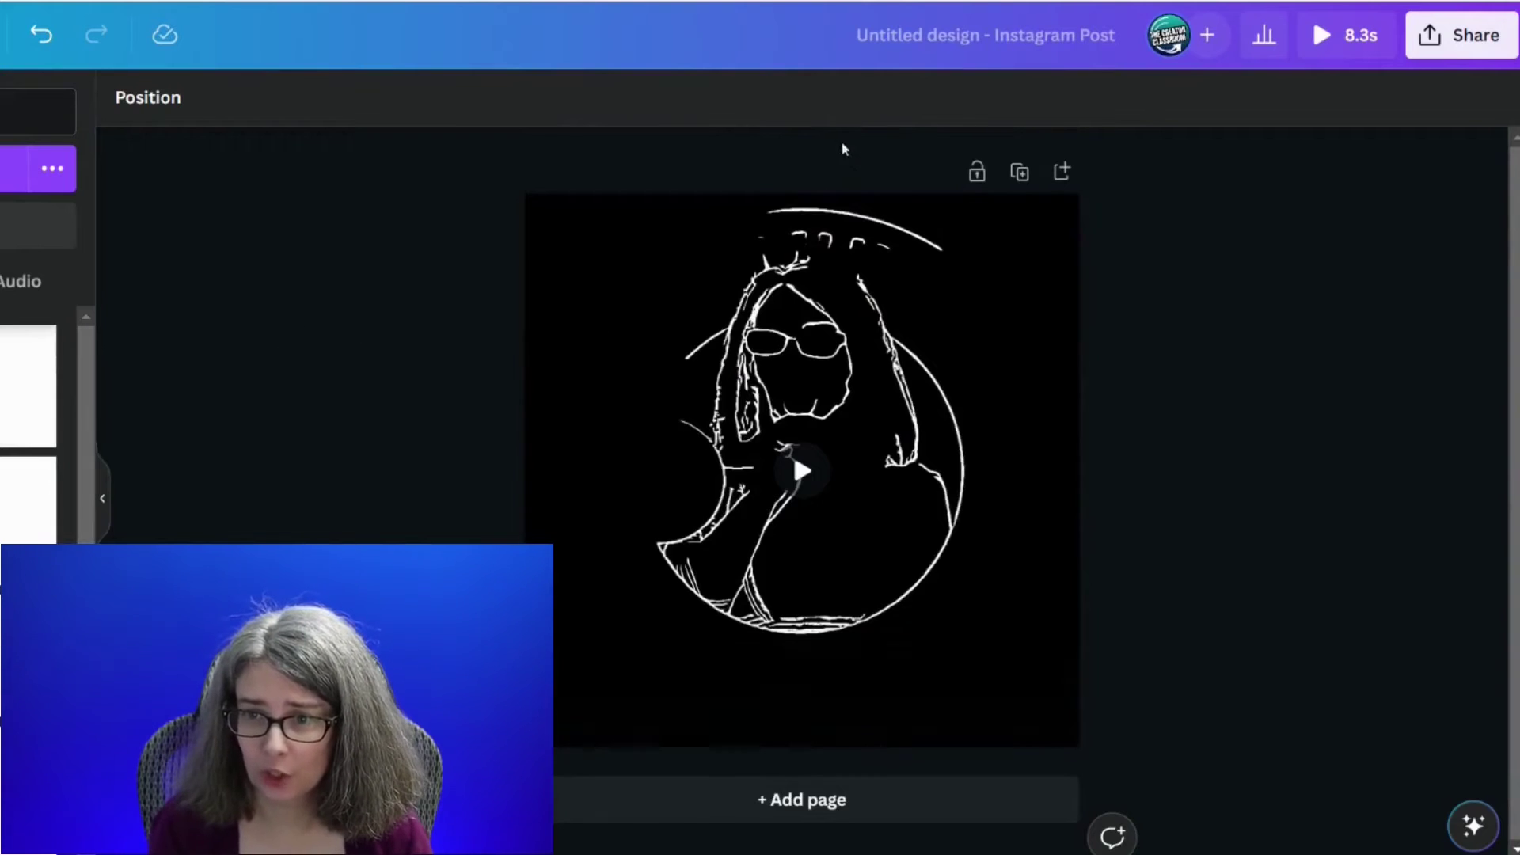
{"action": "left_click", "coordinate": [1489, 48]}
{"action": "left_click", "coordinate": [1123, 636]}
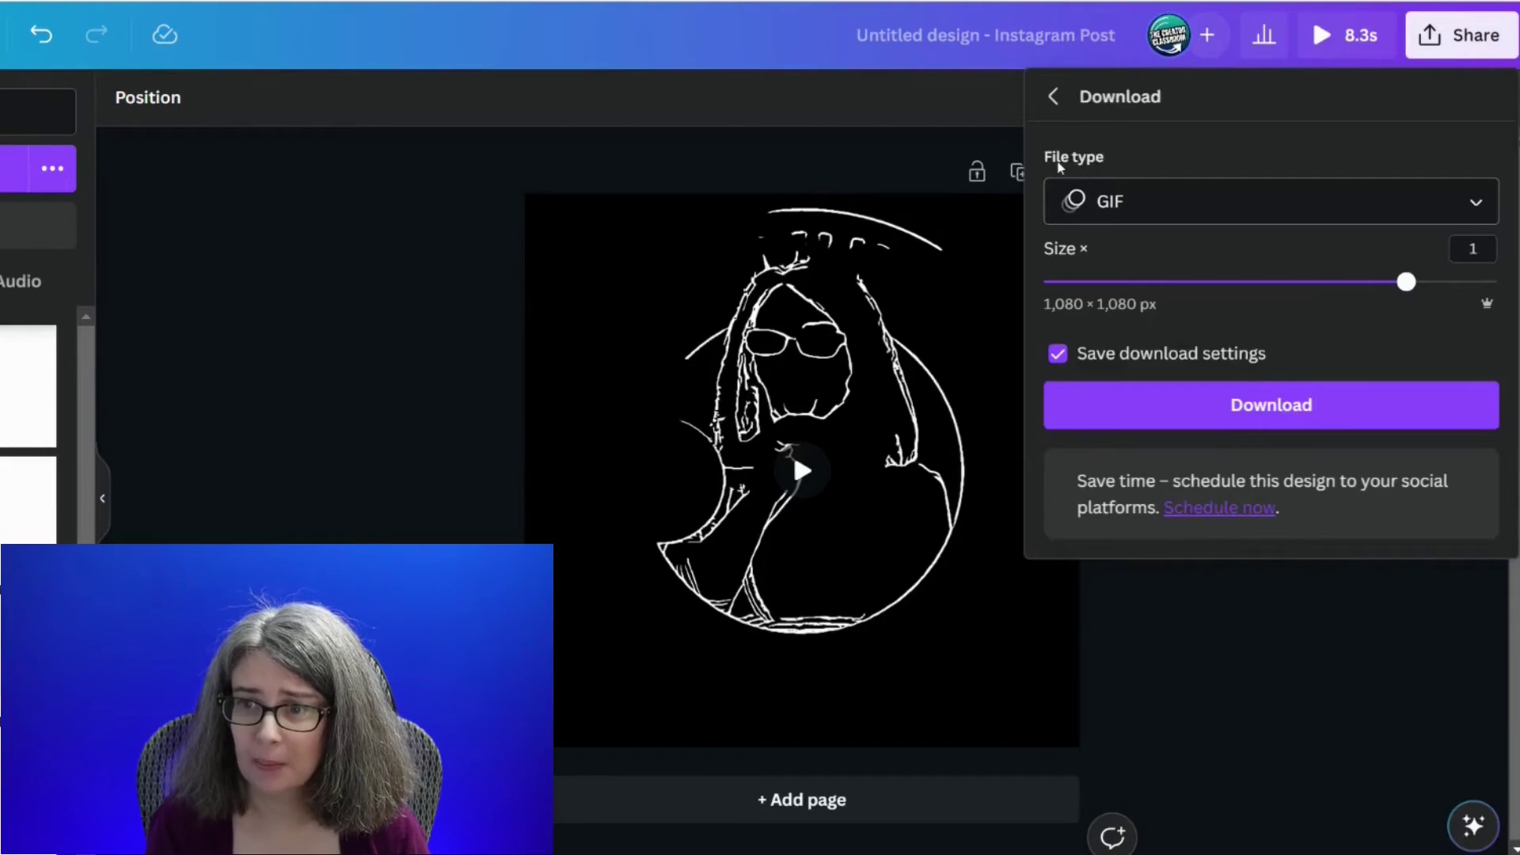
{"action": "left_click", "coordinate": [1478, 205]}
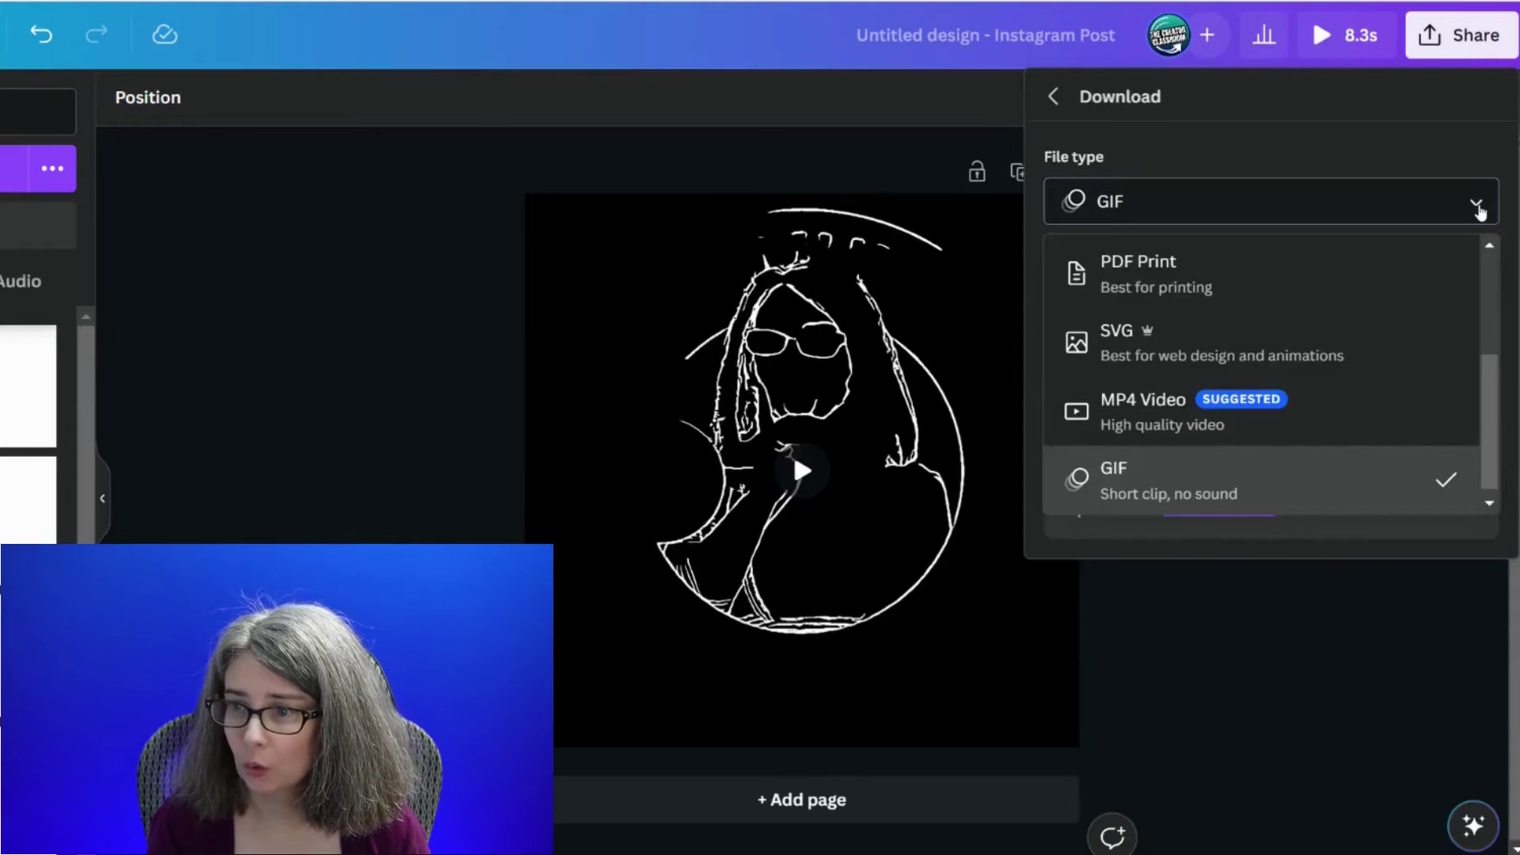
{"action": "scroll", "coordinate": [1270, 276], "scroll_direction": "up", "scroll_amount": 3}
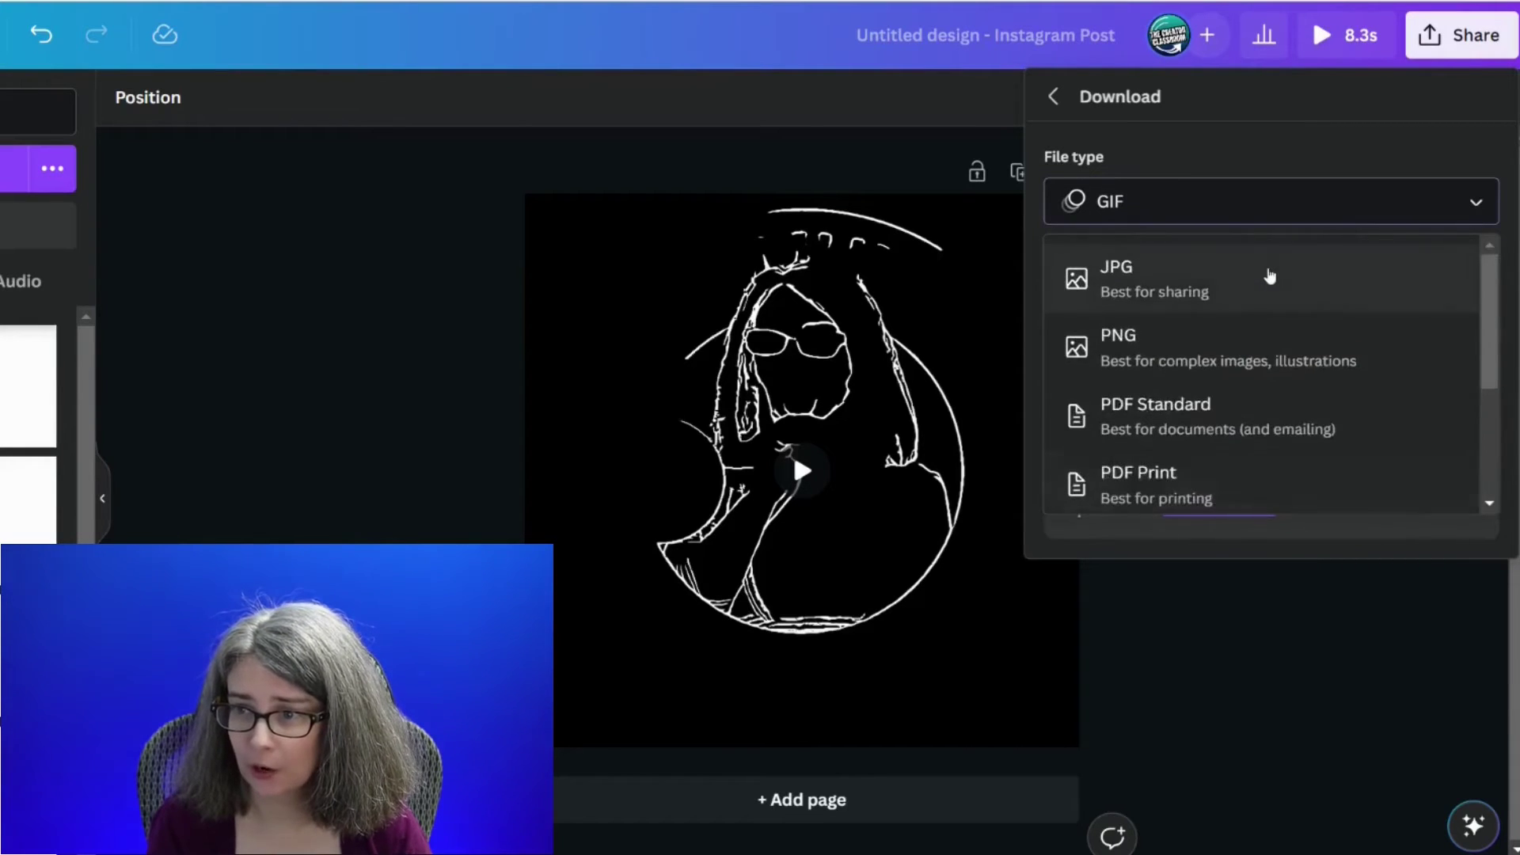
{"action": "scroll", "coordinate": [1270, 275], "scroll_direction": "down", "scroll_amount": 3}
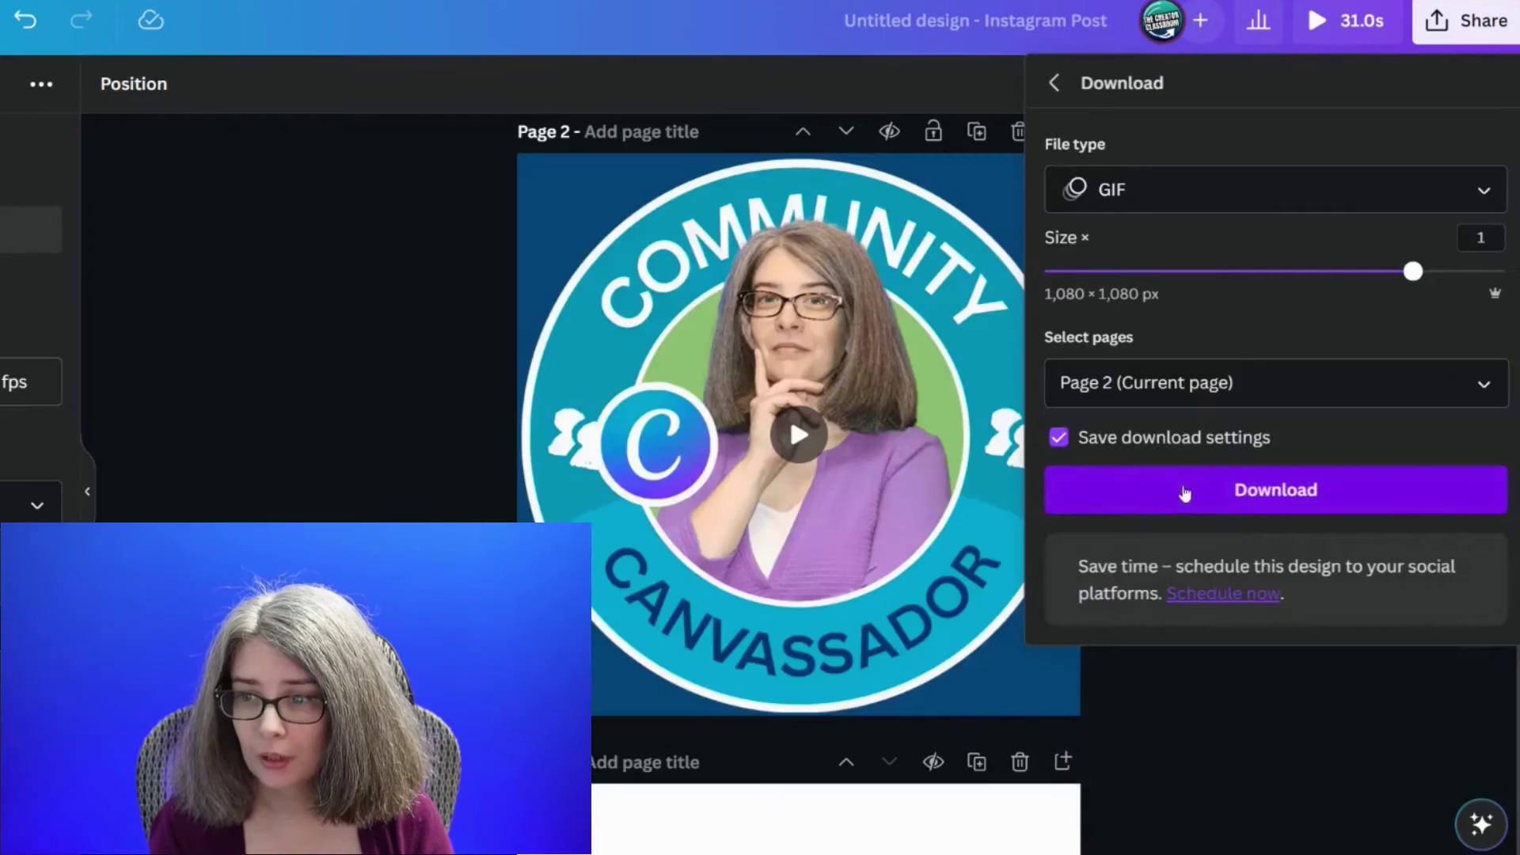
{"action": "left_click", "coordinate": [1185, 491]}
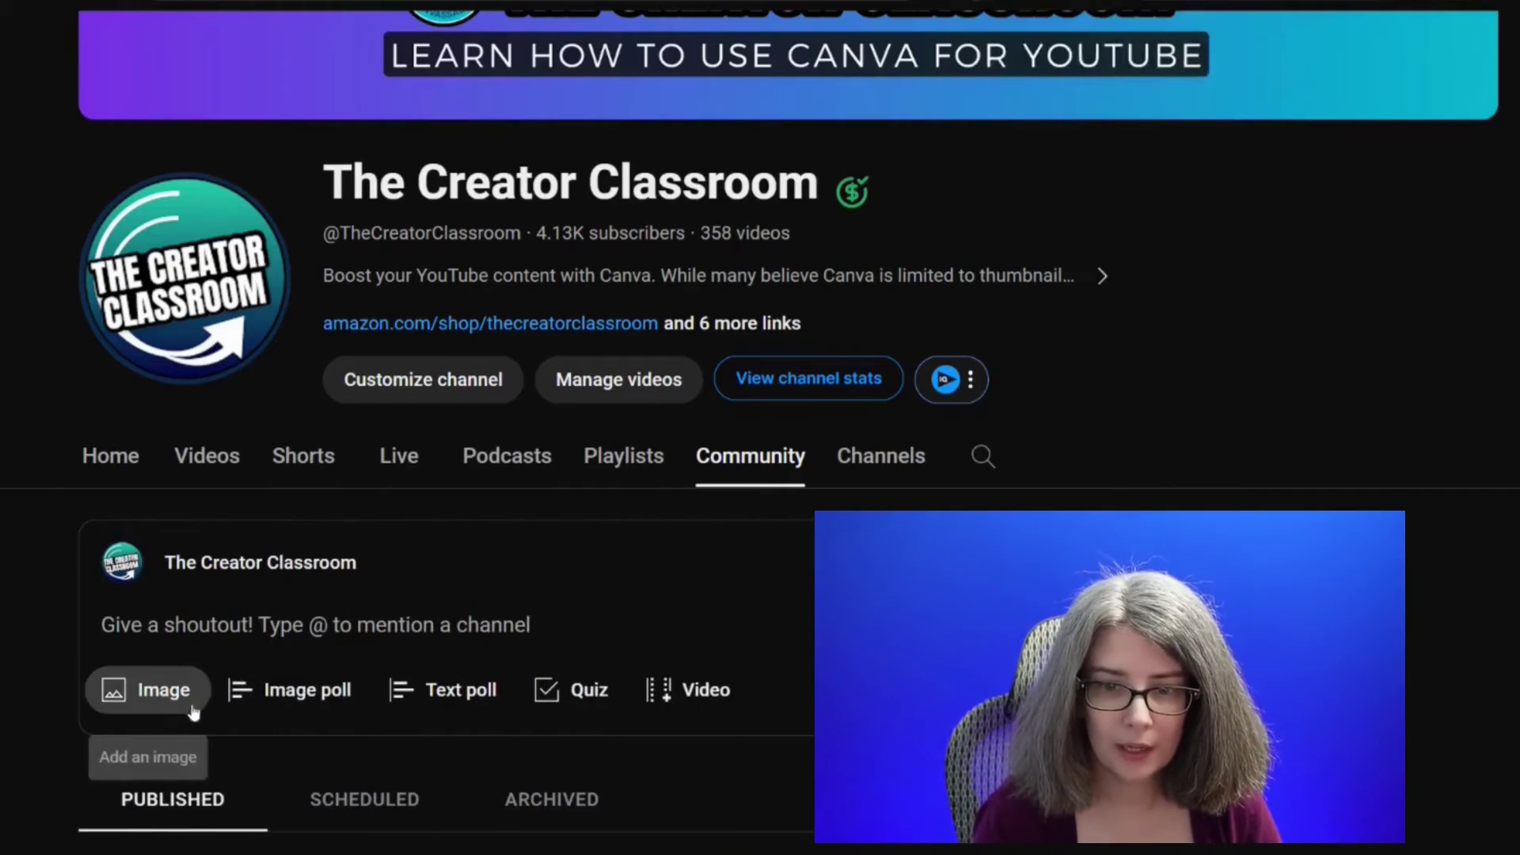
Step: Attach the downloaded sketch GIF to a new Community image post and begin typing the message
{"action": "left_click", "coordinate": [161, 691]}
{"action": "scroll", "coordinate": [605, 804], "scroll_direction": "down", "scroll_amount": 1}
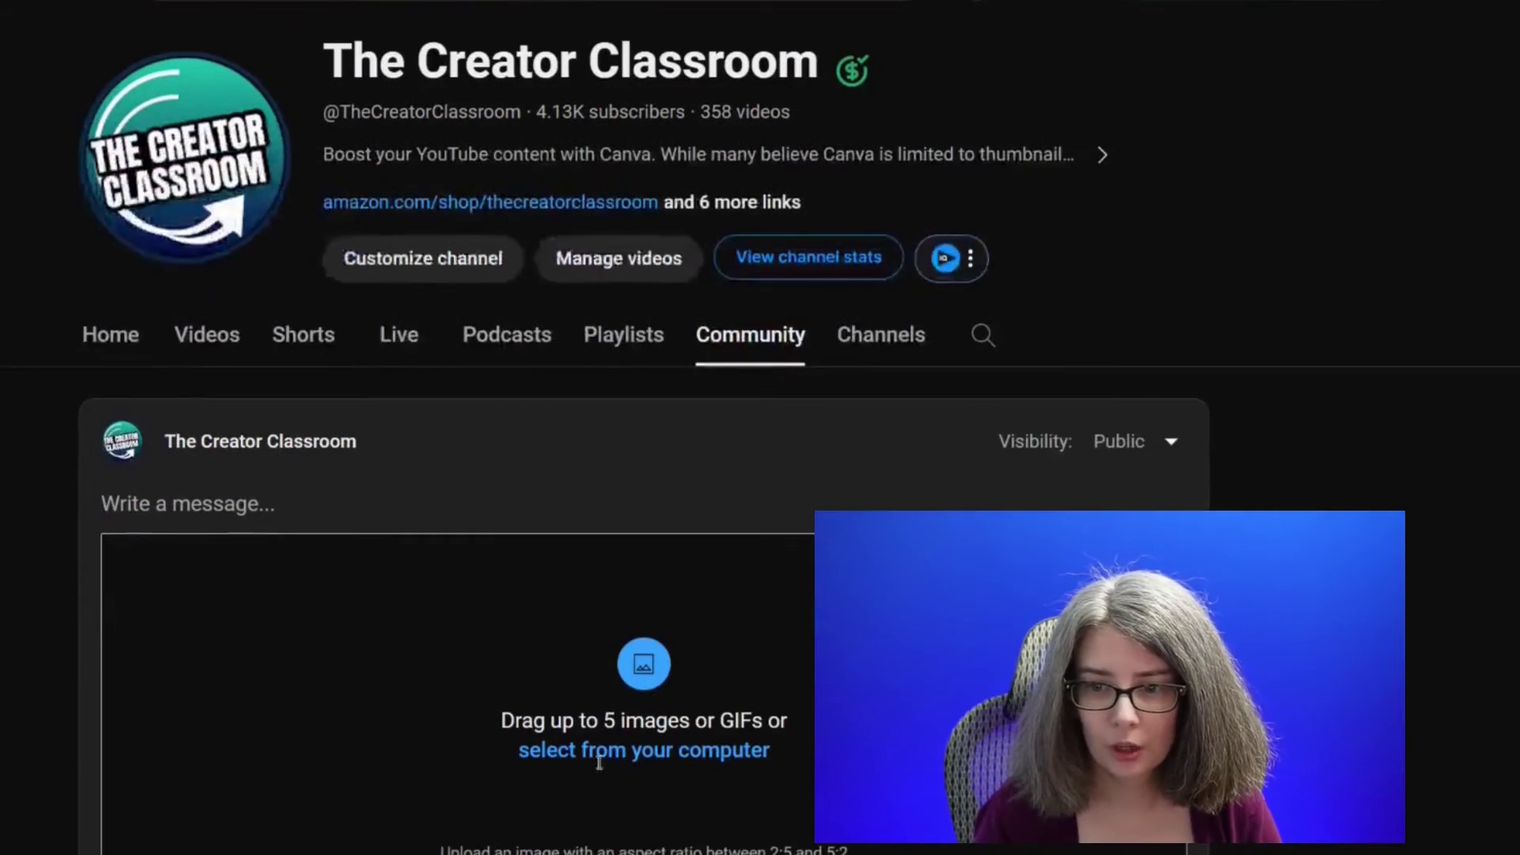
{"action": "left_click", "coordinate": [602, 750]}
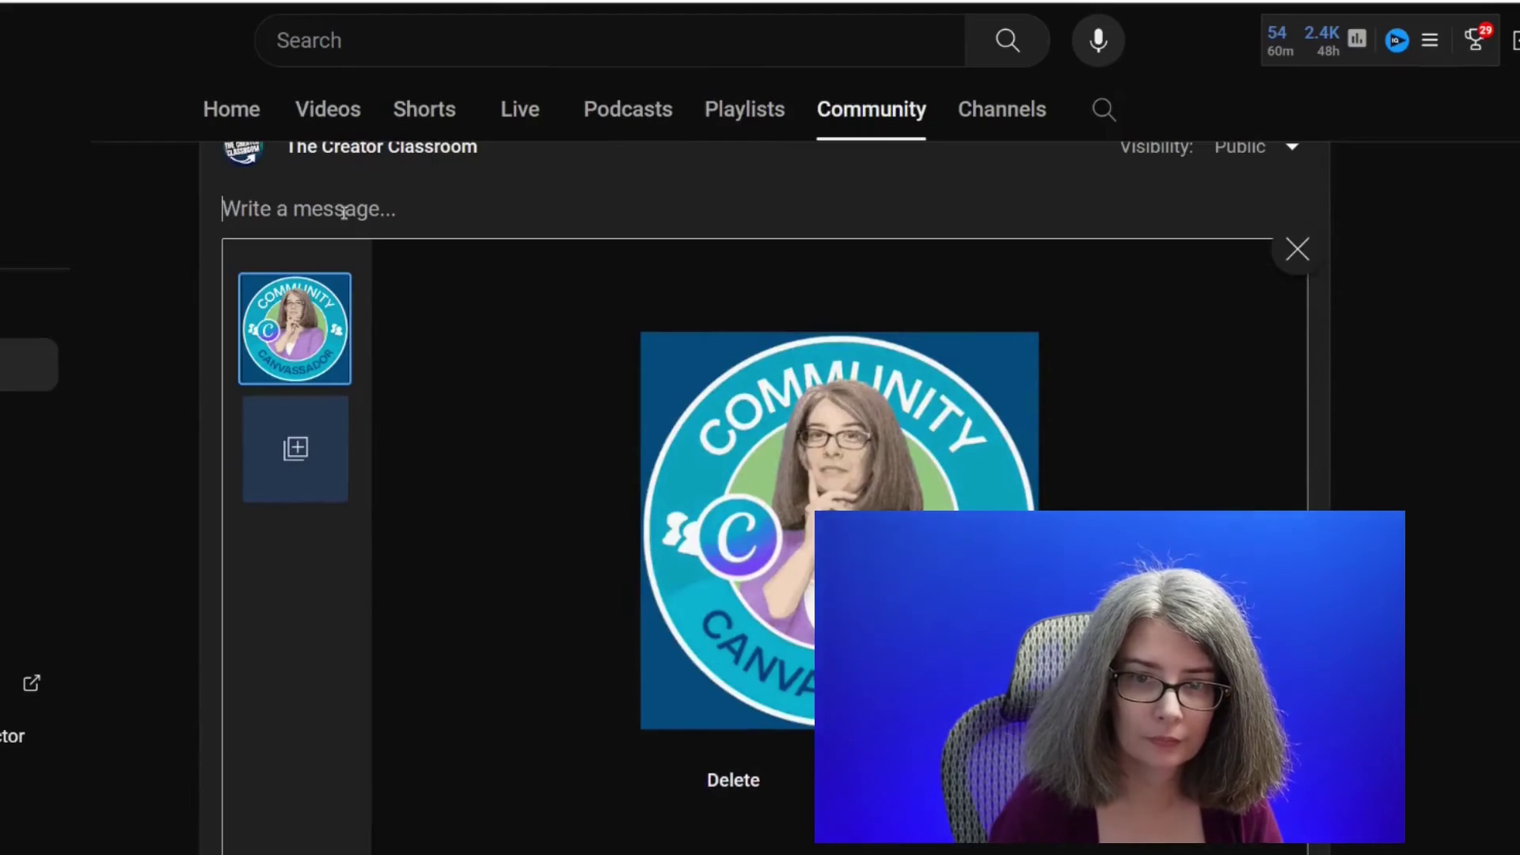
{"action": "type", "text": "I a"}
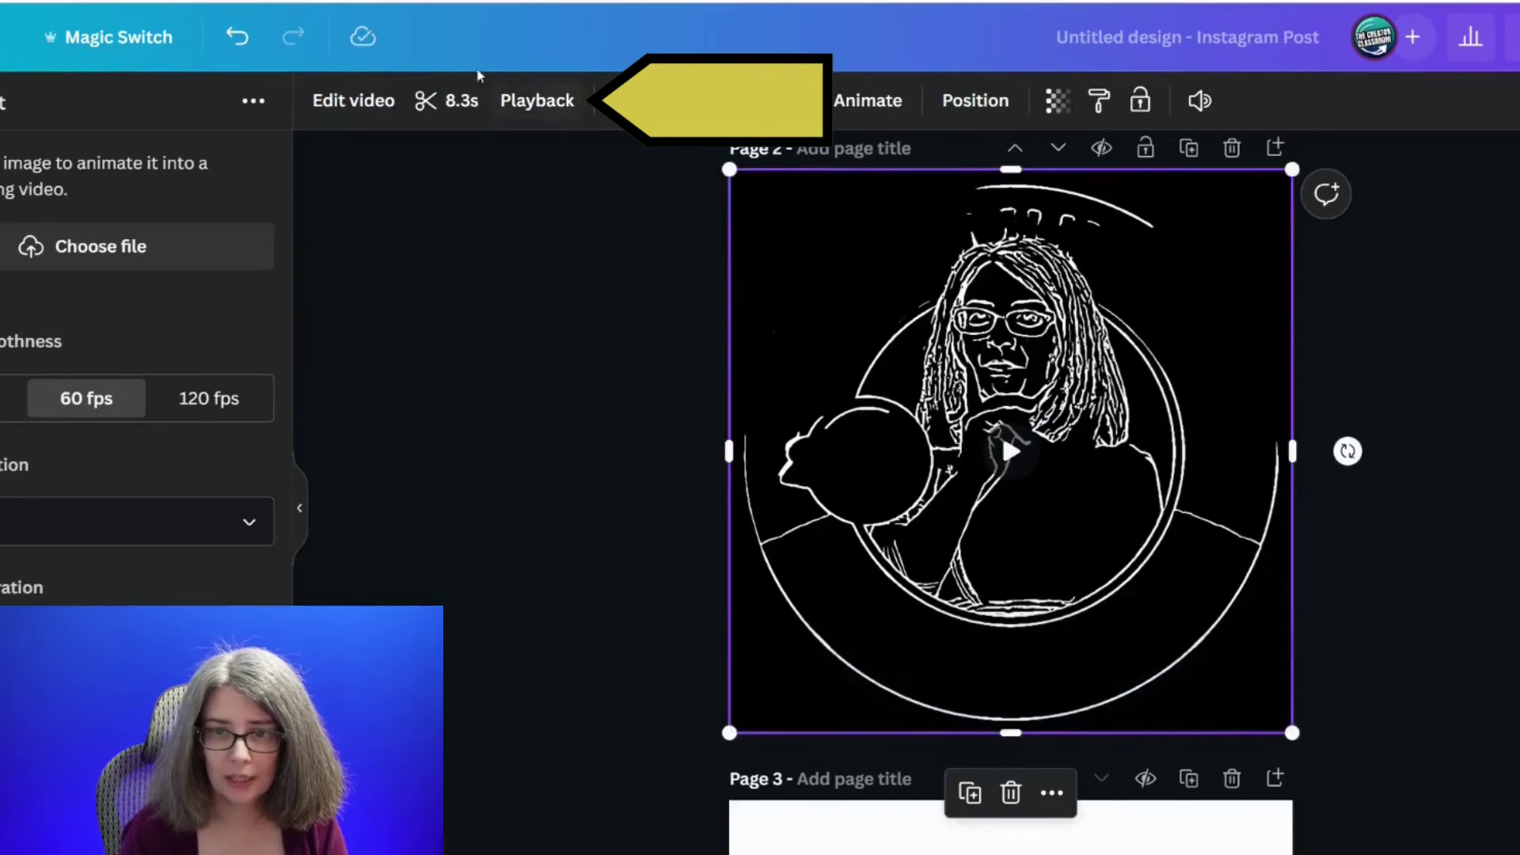
Step: Set the badge sketch video's playback speed to the maximum 2x, shortening it to 4.1 s
{"action": "left_click", "coordinate": [524, 94]}
{"action": "left_click_drag", "start_coordinate": [43, 199], "coordinate": [262, 199]}
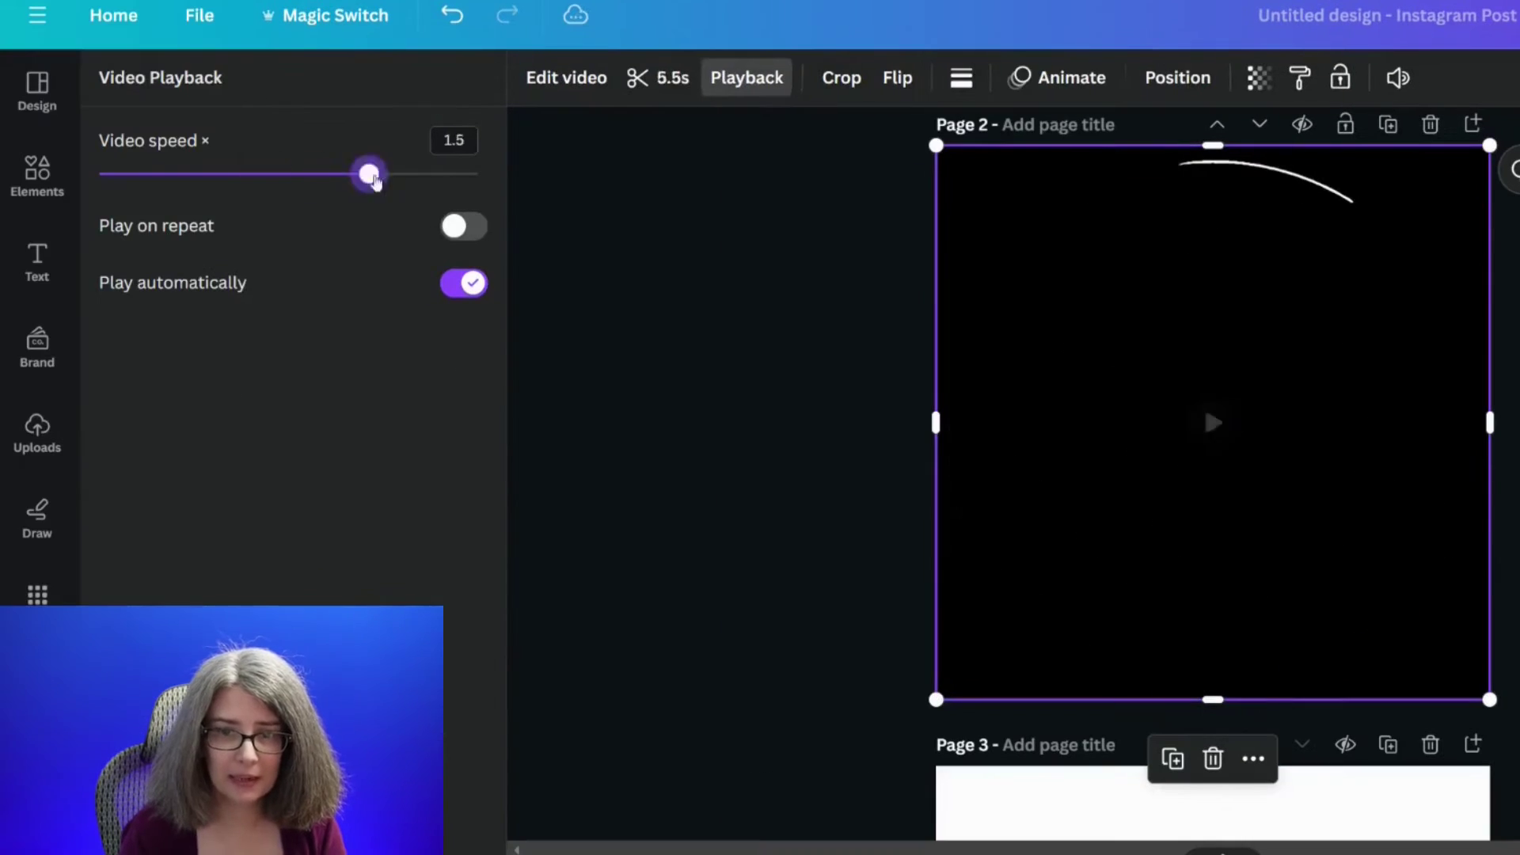
{"action": "left_click_drag", "start_coordinate": [475, 176], "coordinate": [480, 179]}
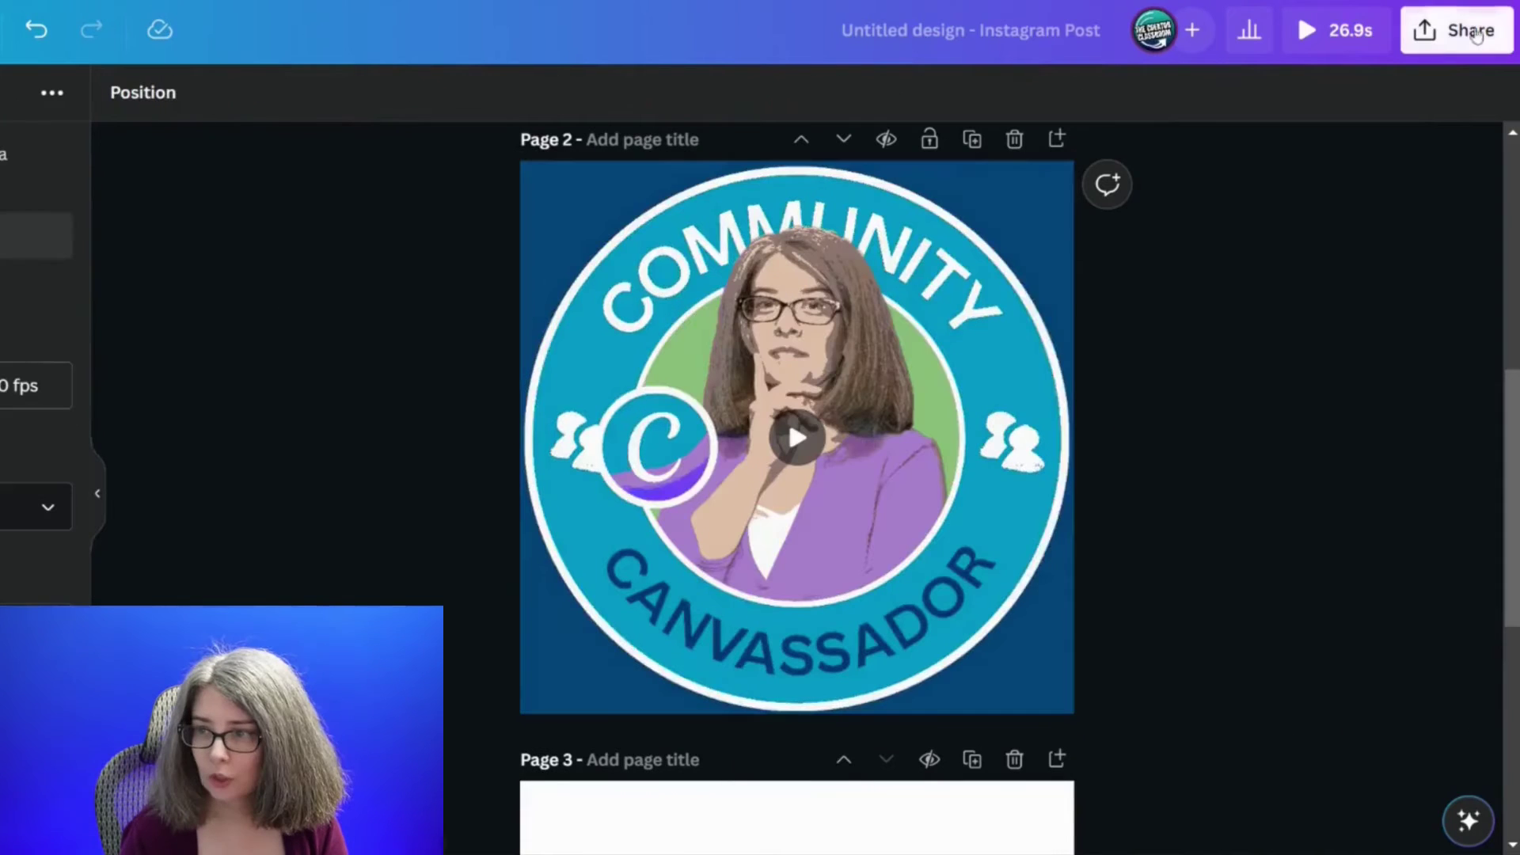
Step: Bring up the download settings with GIF at size 0.6 (648 × 648 px) for Page 2
{"action": "left_click", "coordinate": [1458, 30]}
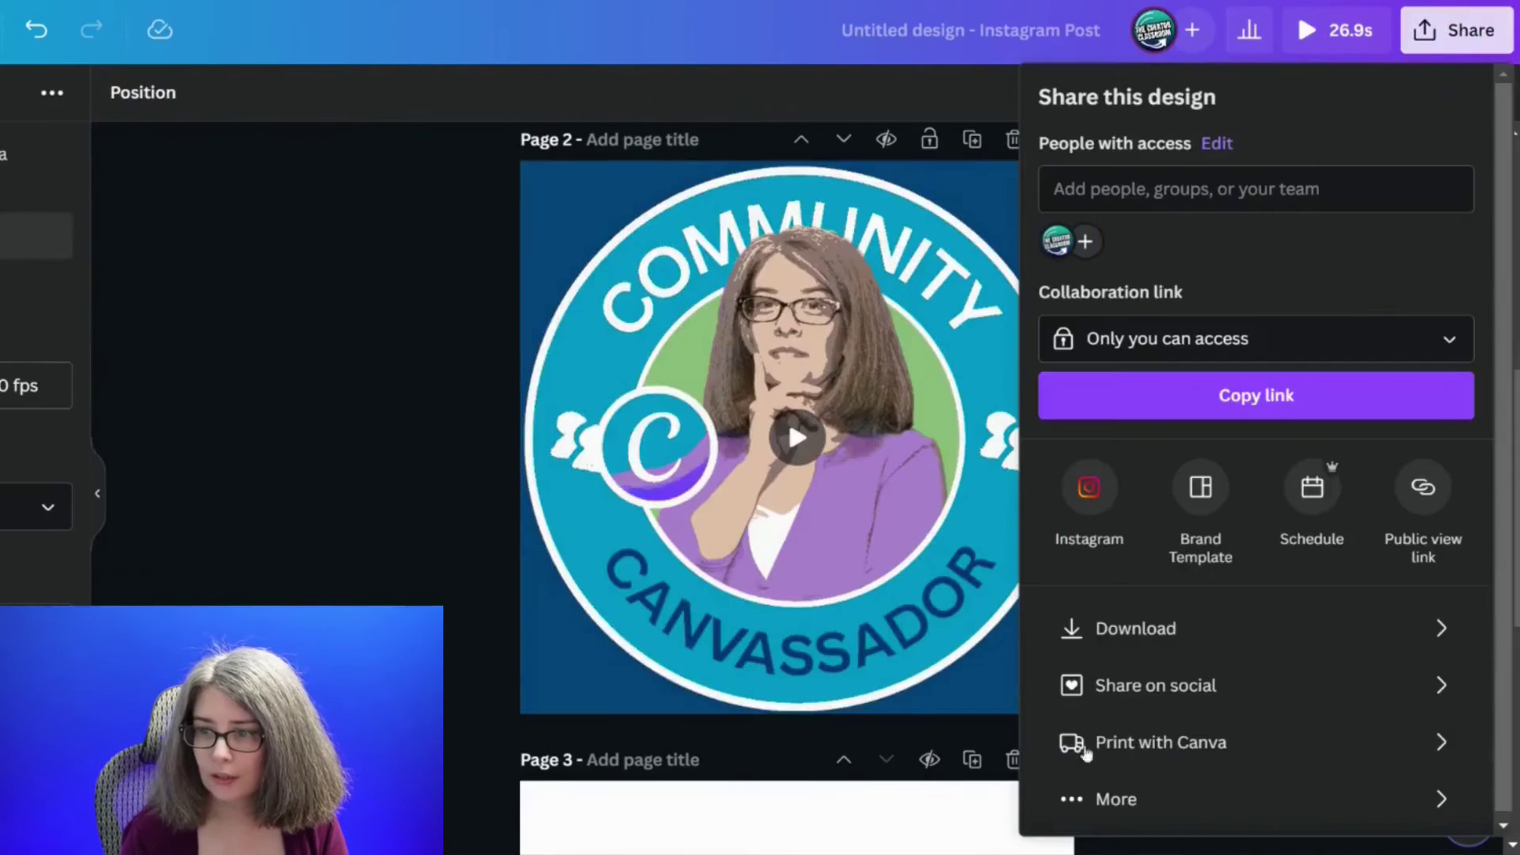
{"action": "left_click", "coordinate": [1148, 628]}
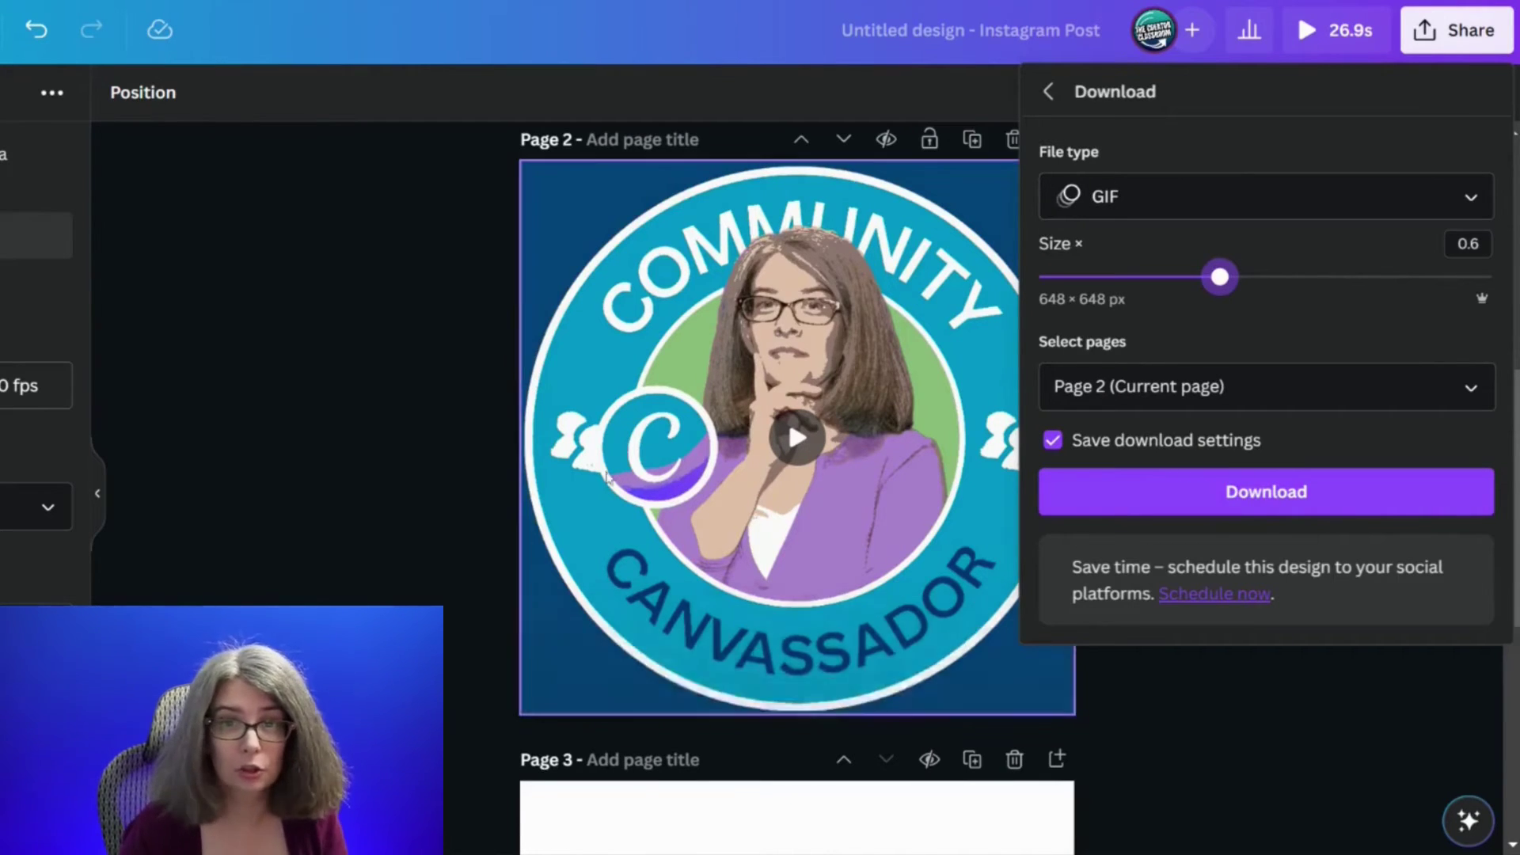
{"action": "mouse_move", "coordinate": [852, 475]}
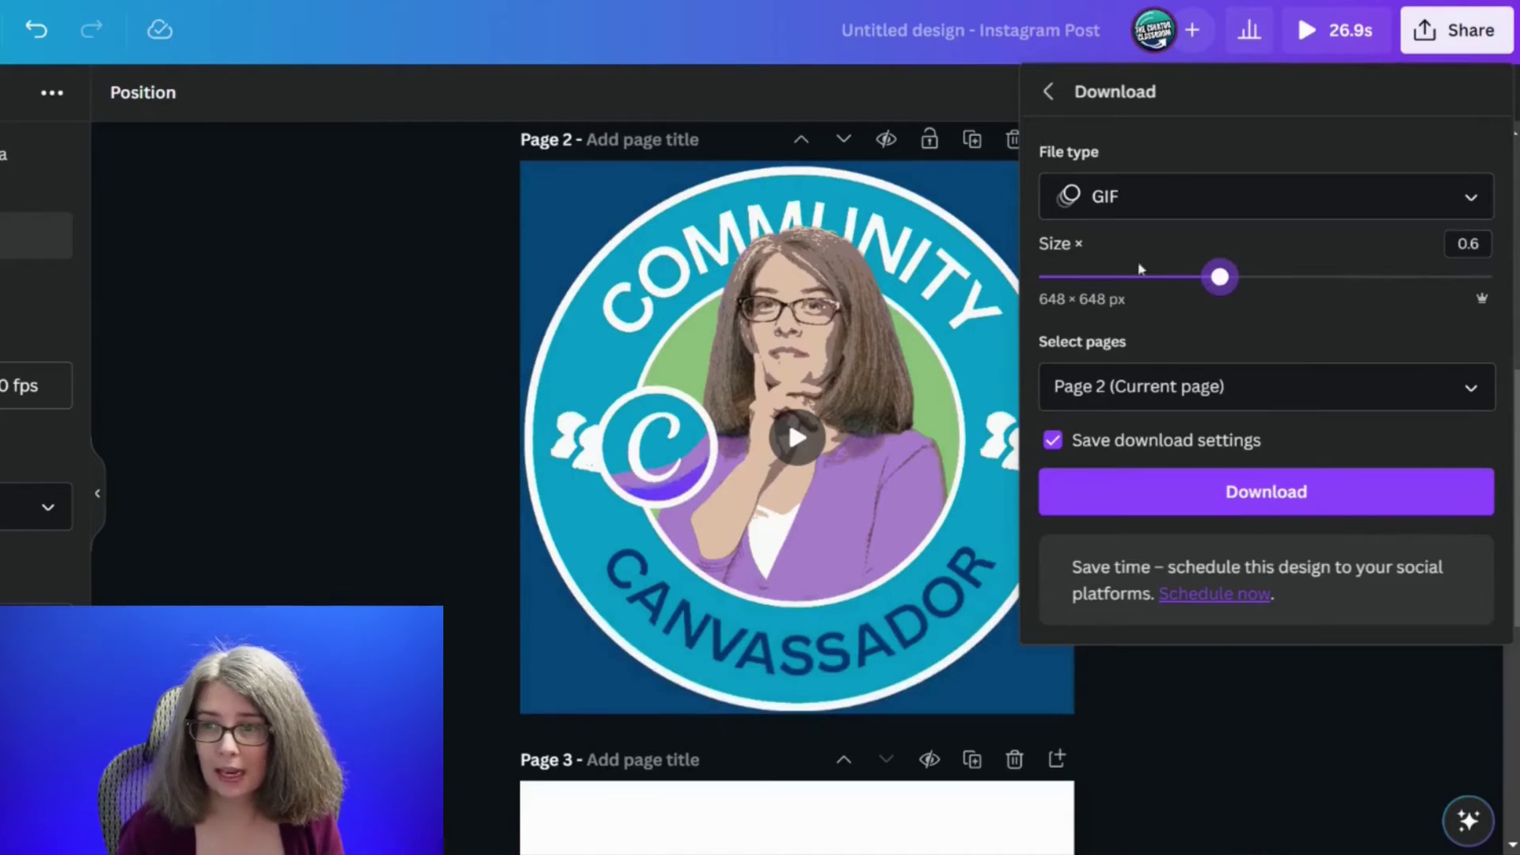